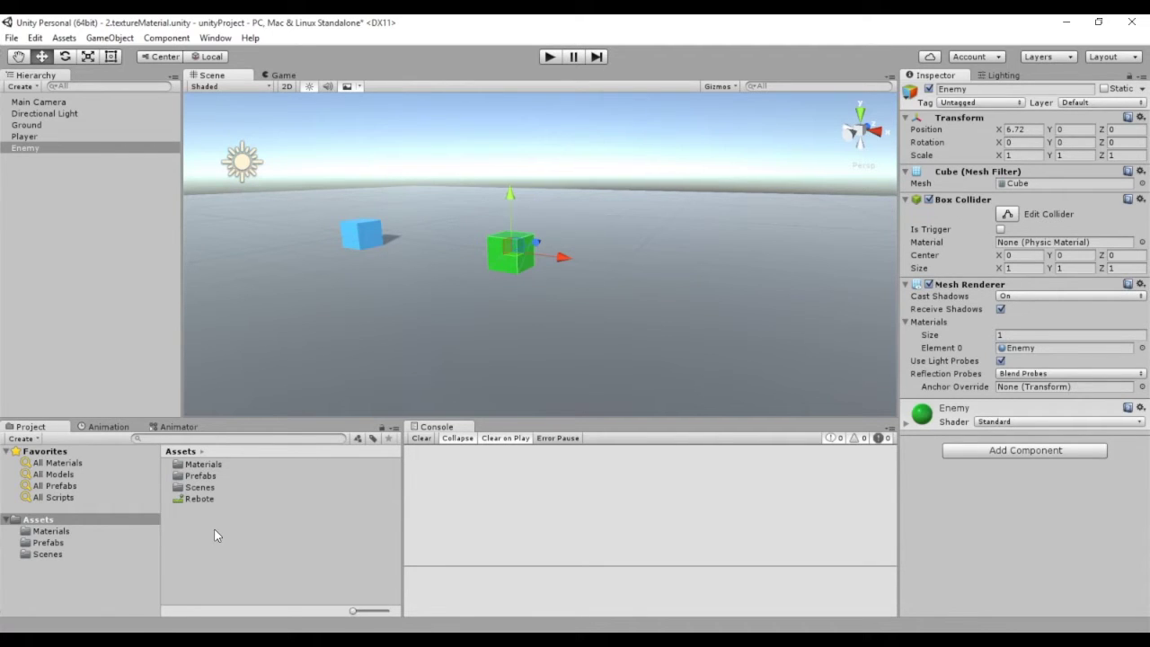
Create a new folder named Scripts in Assets
right_click(120, 518)
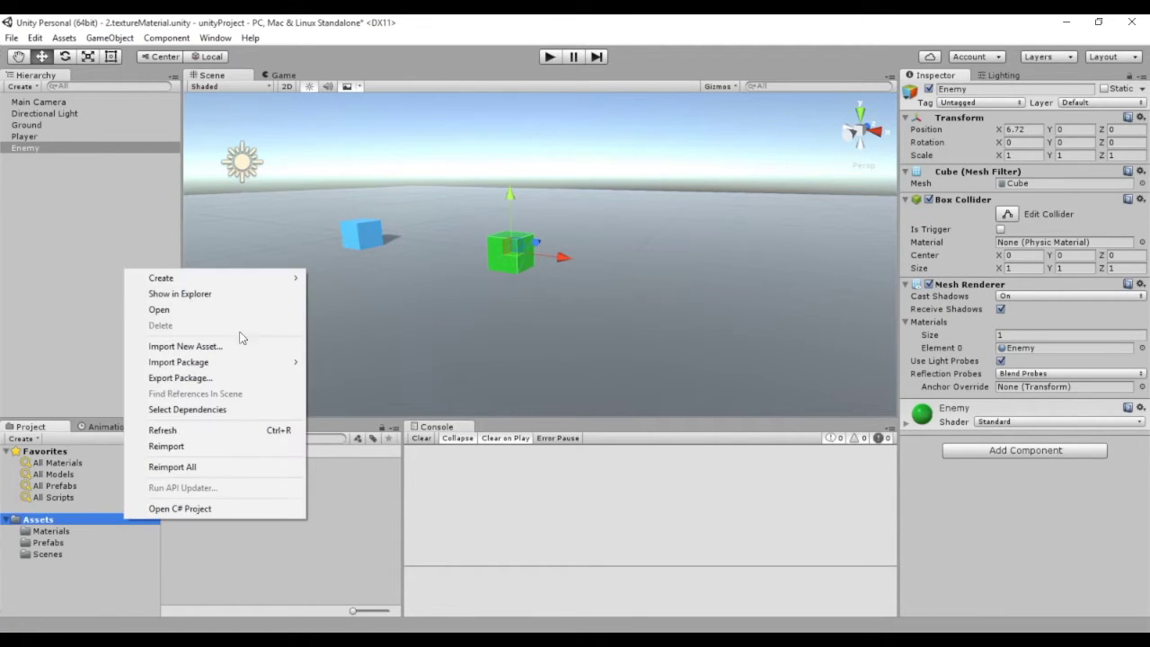
mouse_move(233, 280)
click(330, 281)
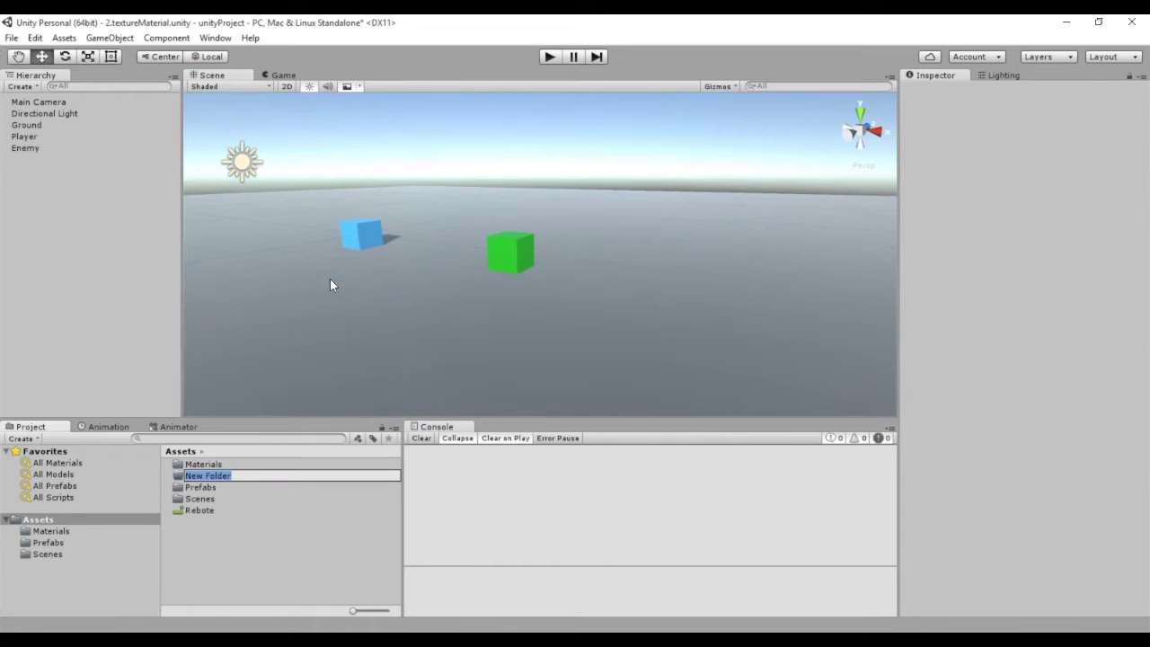
text(Scripts)
key(Return)
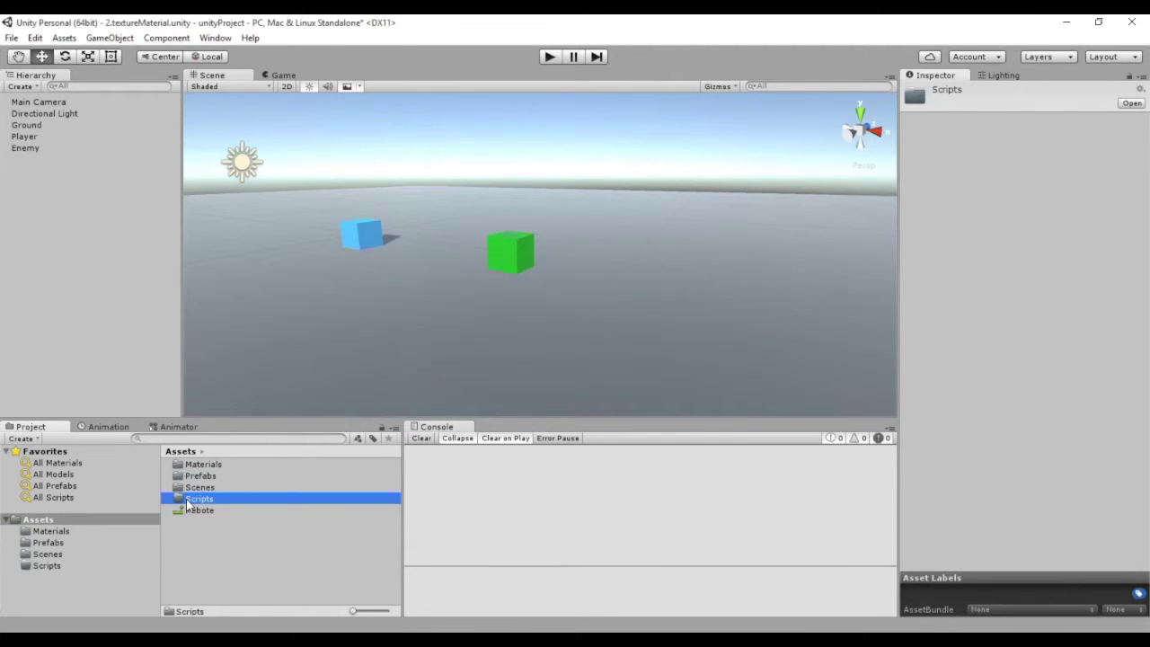
Inside Scripts, create a C# script named Zombie
double_click(186, 497)
right_click(187, 497)
mouse_move(264, 255)
click(439, 277)
text(Zombie)
key(Return)
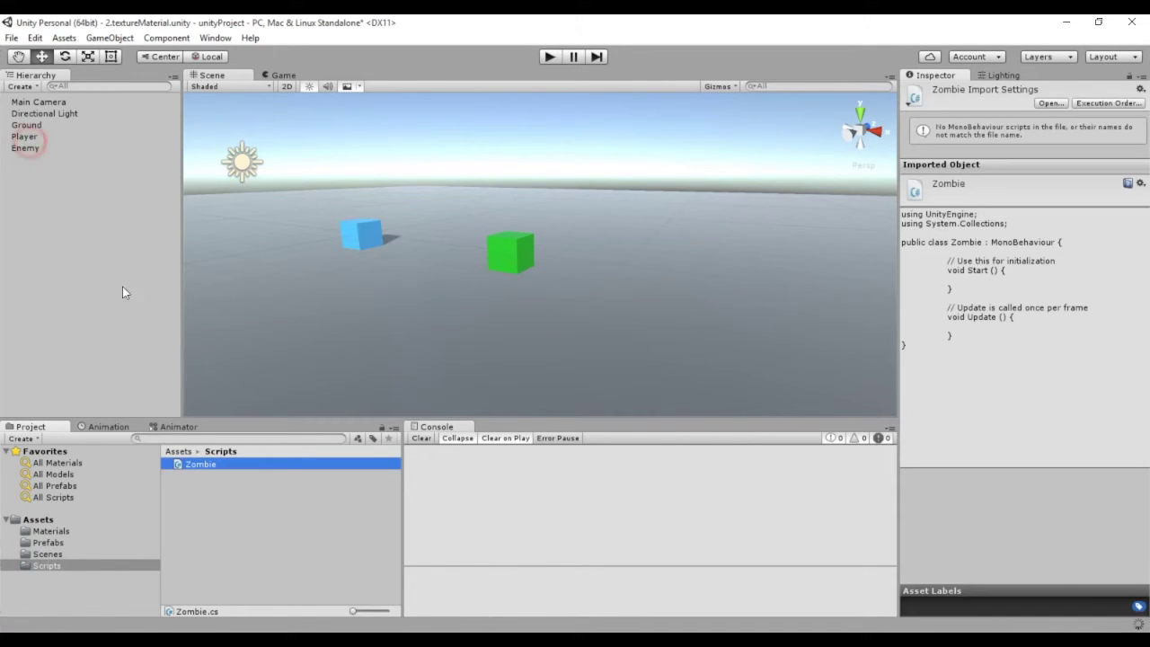
Attach the Zombie script to the Enemy object and open it for editing
click(31, 148)
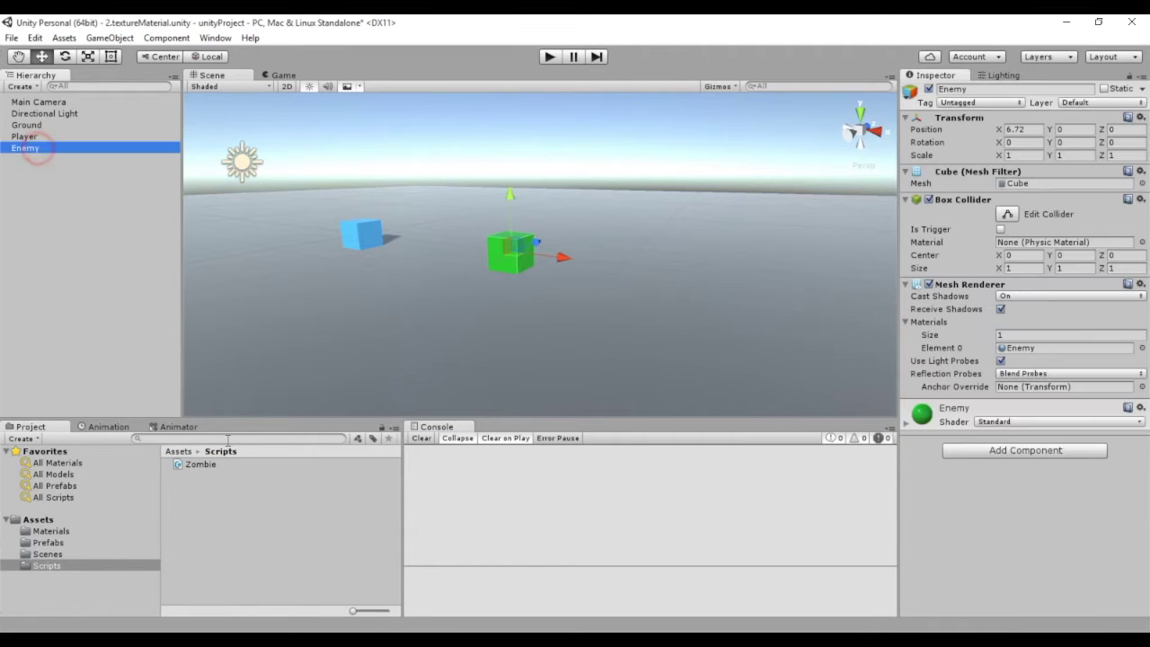
mouse_move(198, 464)
mouse_down()
mouse_move(1049, 509)
mouse_move(1044, 501)
mouse_up()
click(1021, 414)
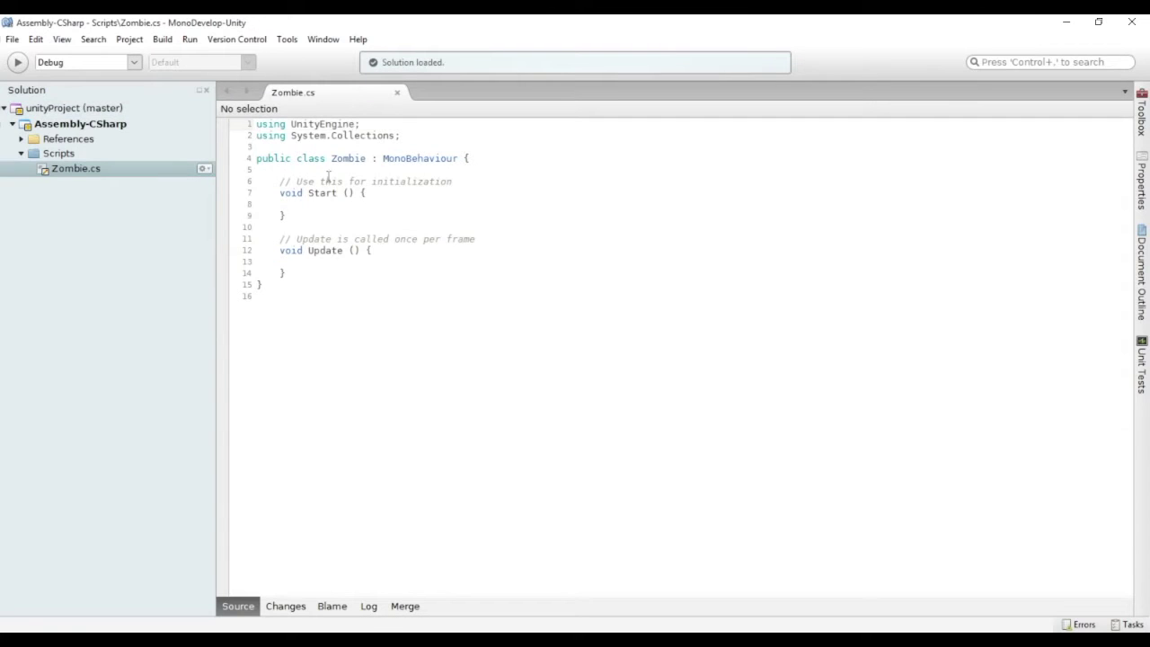
click(329, 176)
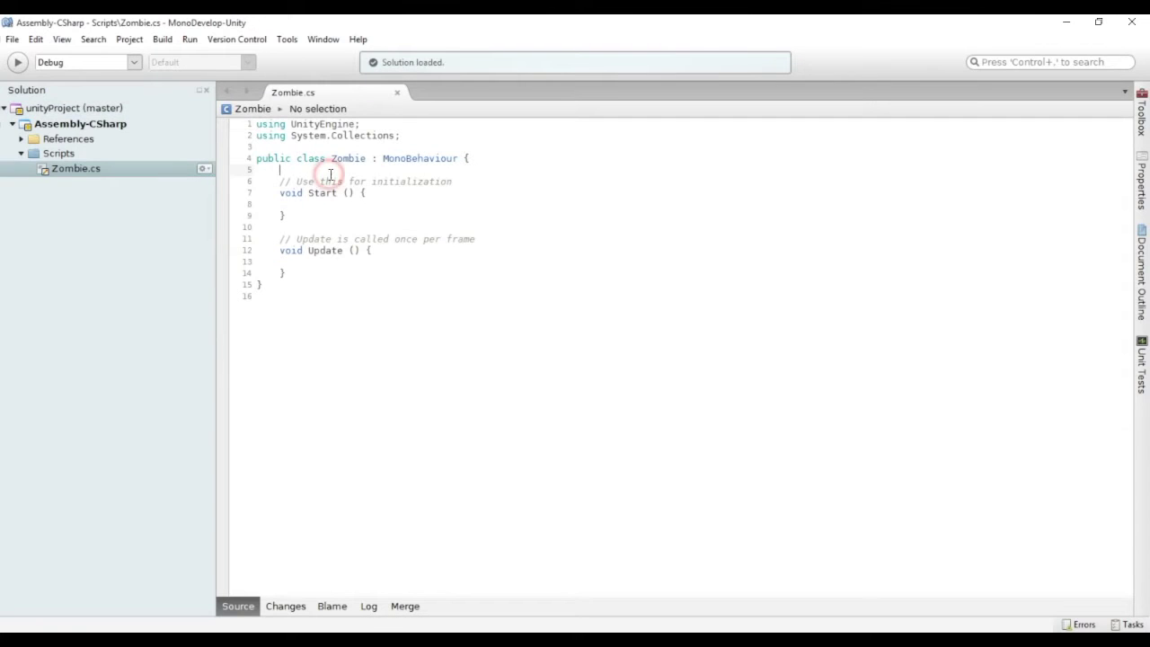
Declare public float movementSpeed = 1f and Vector3 fields targetPosition and towardsTarget
key(Return)
key(Return)
key(Up)
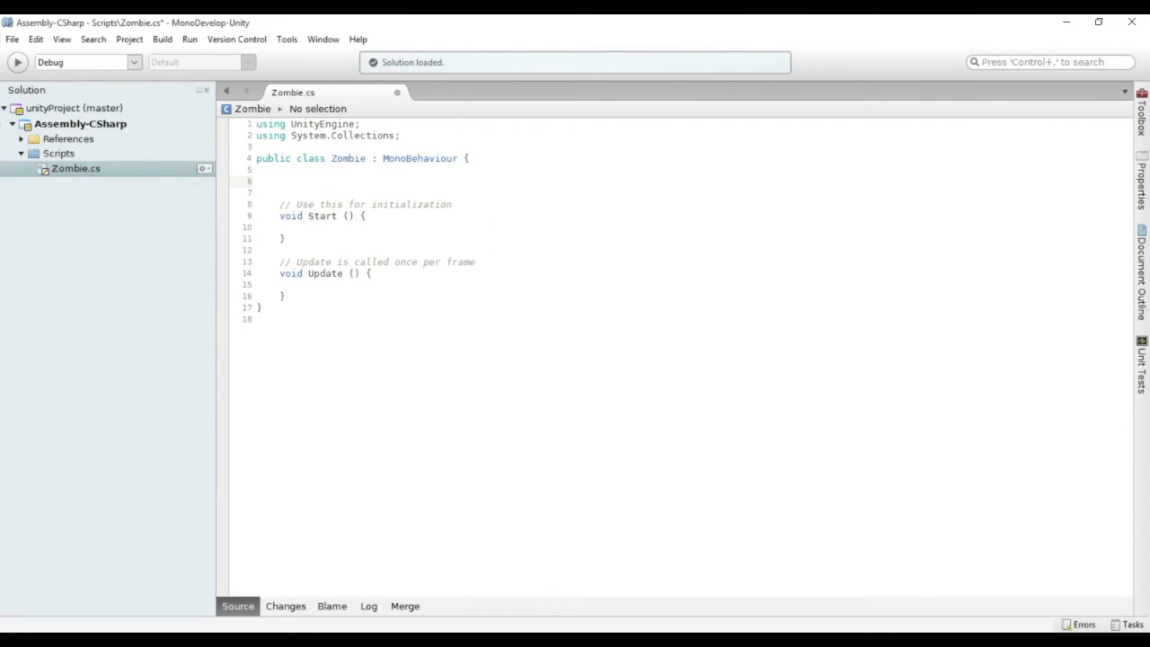
text(public float movementSpeed = 1f;)
key(Return)
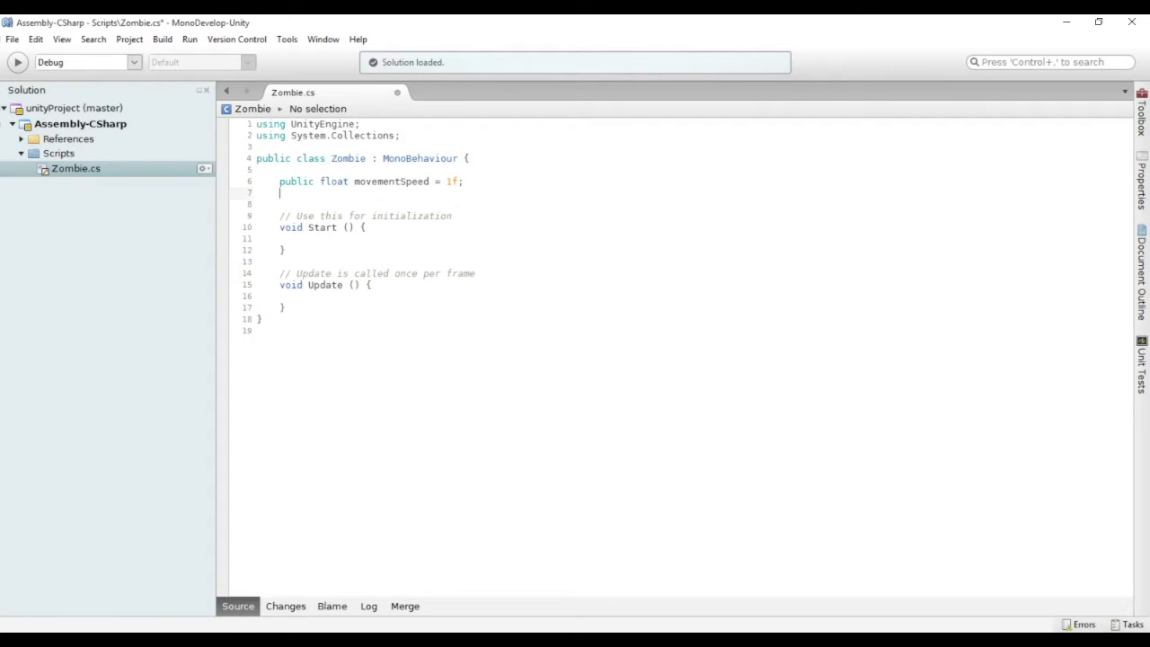
key(Return)
text(Vector3 targetPosition;)
key(Return)
text(ector3 towardsTarget)
key(Home)
text(V)
key(End)
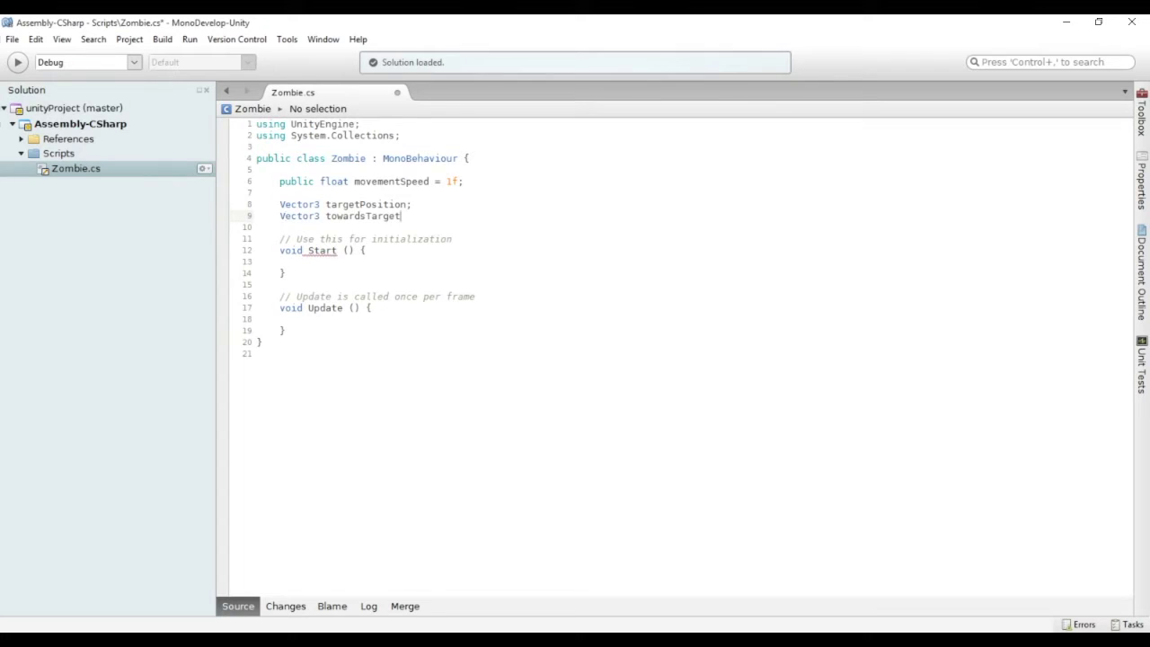
text(;)
Add float wanderRadius = 5f and begin a void RecalculateTargetPosition() method
key(Return)
key(Return)
text(float wanderRadius = 5f;)
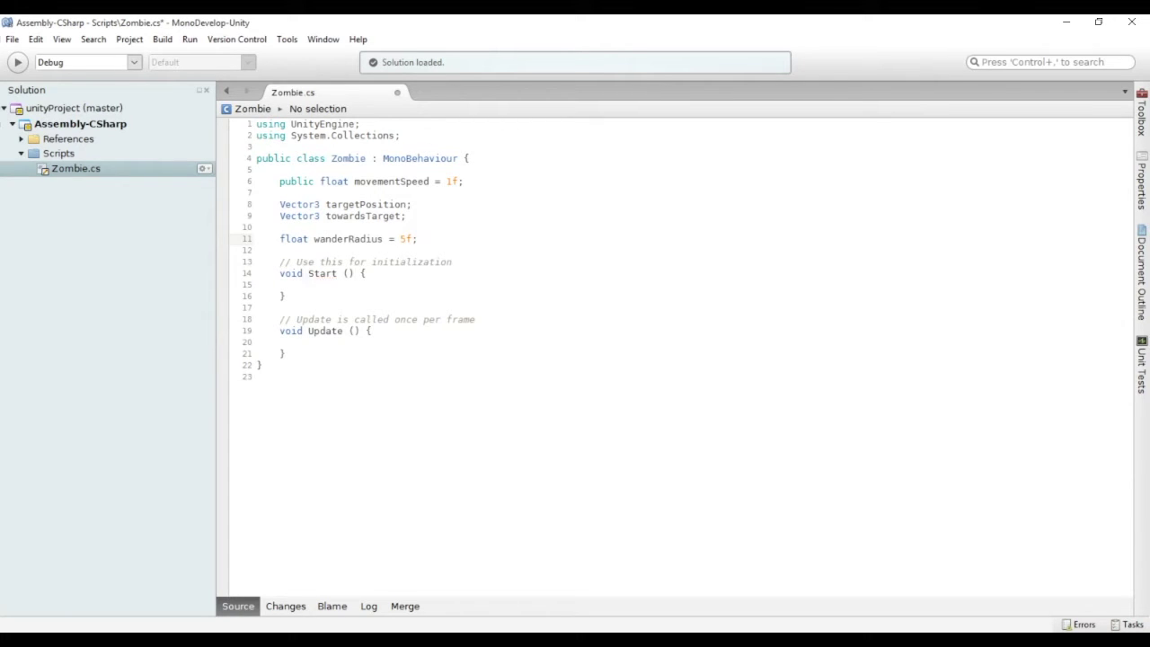
key(Return)
key(Return)
text(void RecalculateTargetPosition () {)
key(Return)
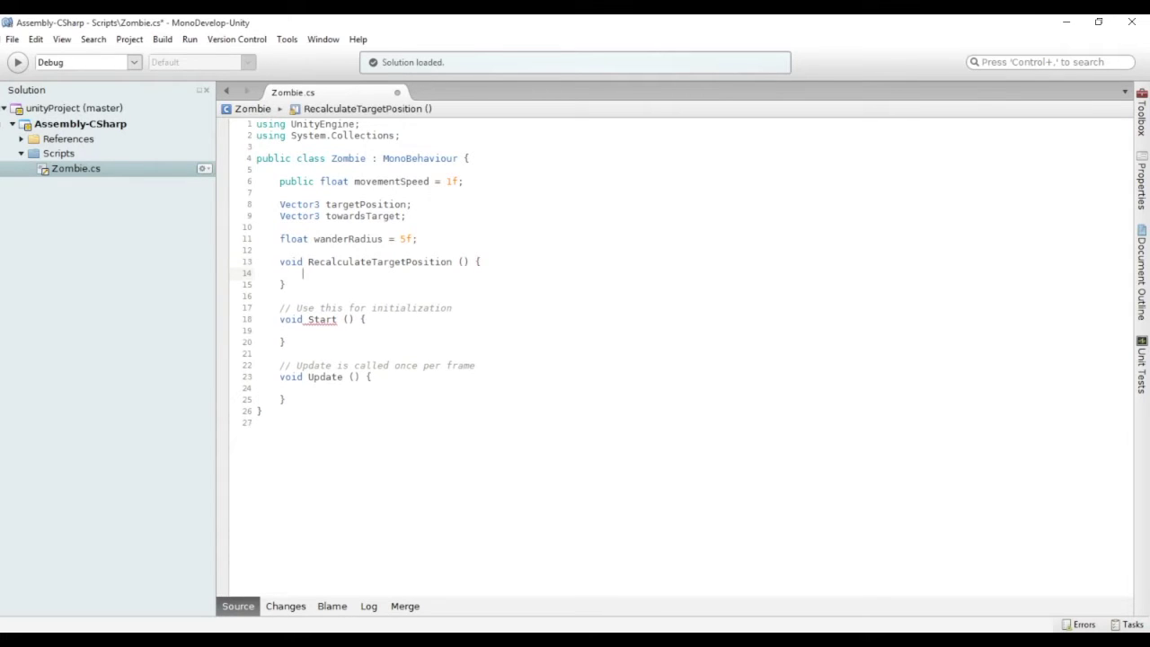
Set targetPosition = transform.position + Random.insideUnitSphere * wanderRadius
text(targetPosition = transform.po)
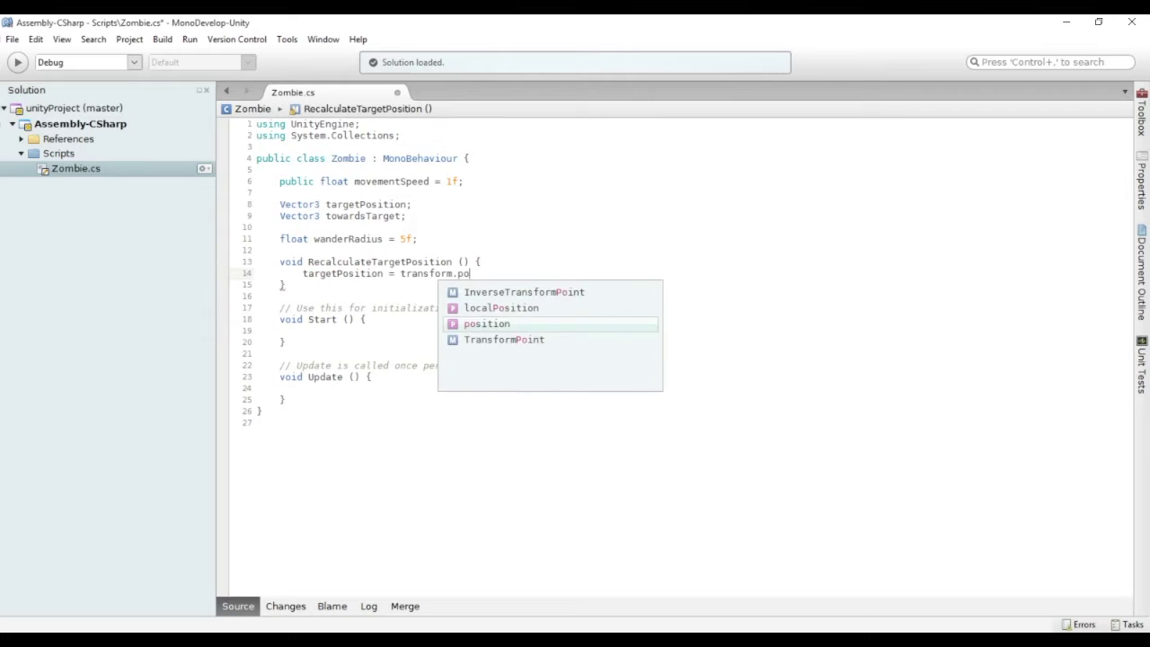
text(sition + Random)
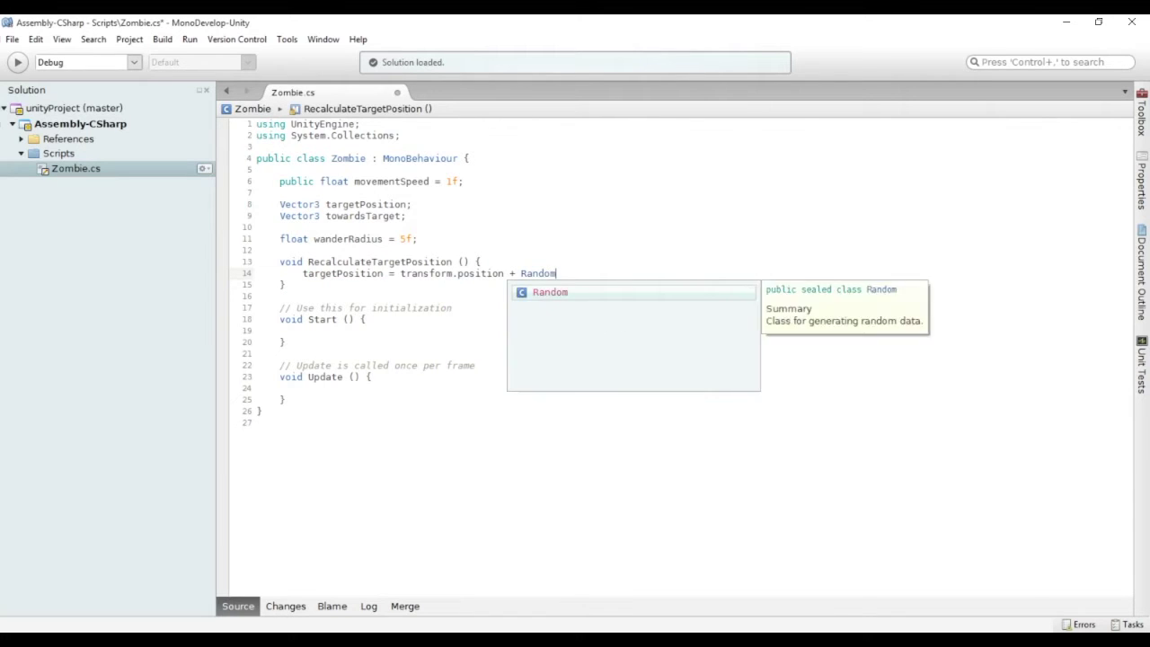
text(.insi)
key(Down)
key(Return)
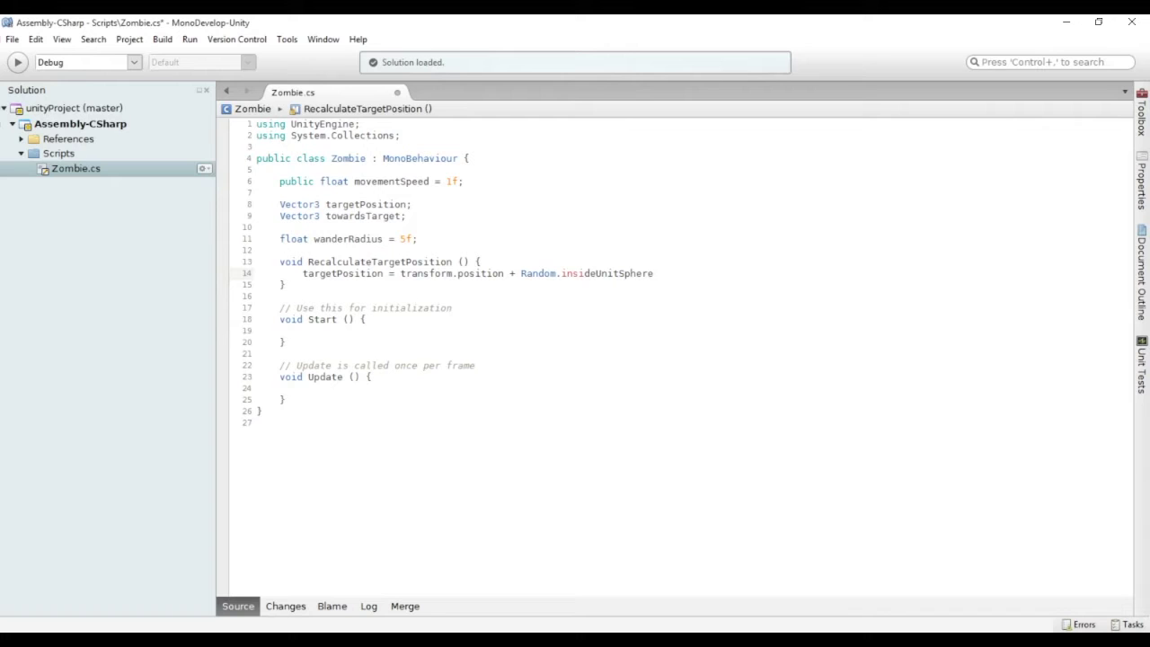
text( * wande)
key(Return)
text(;)
Add targetPosition.y = 0; to flatten the target onto the ground
key(Return)
text(tar)
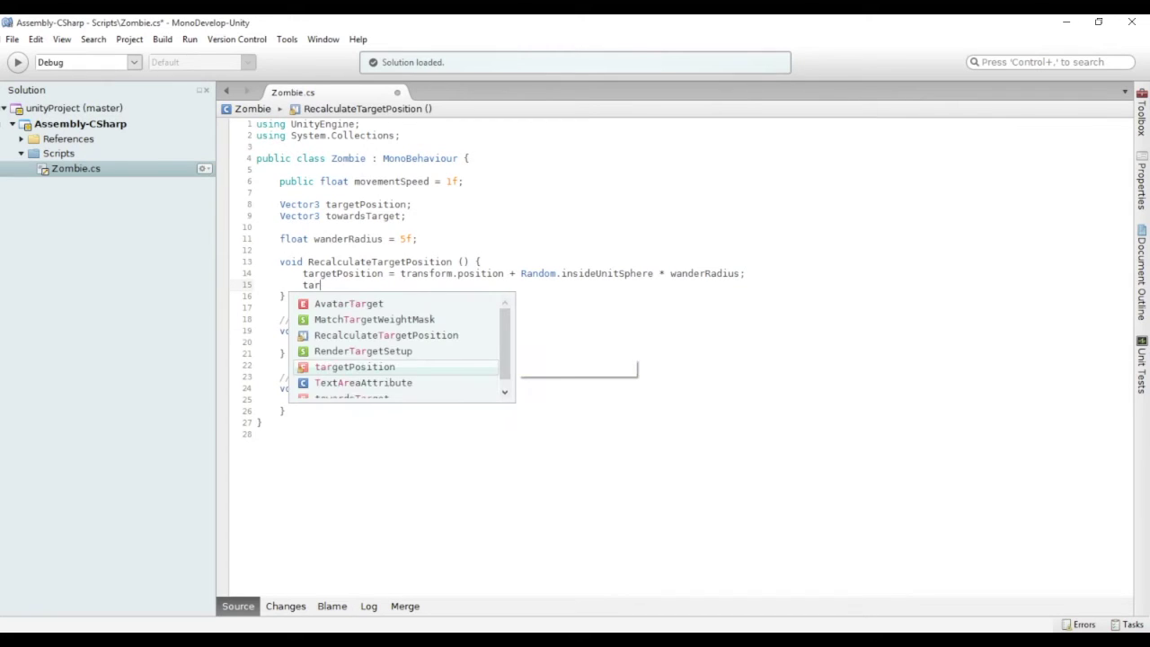
key(Return)
text(.y = 0;)
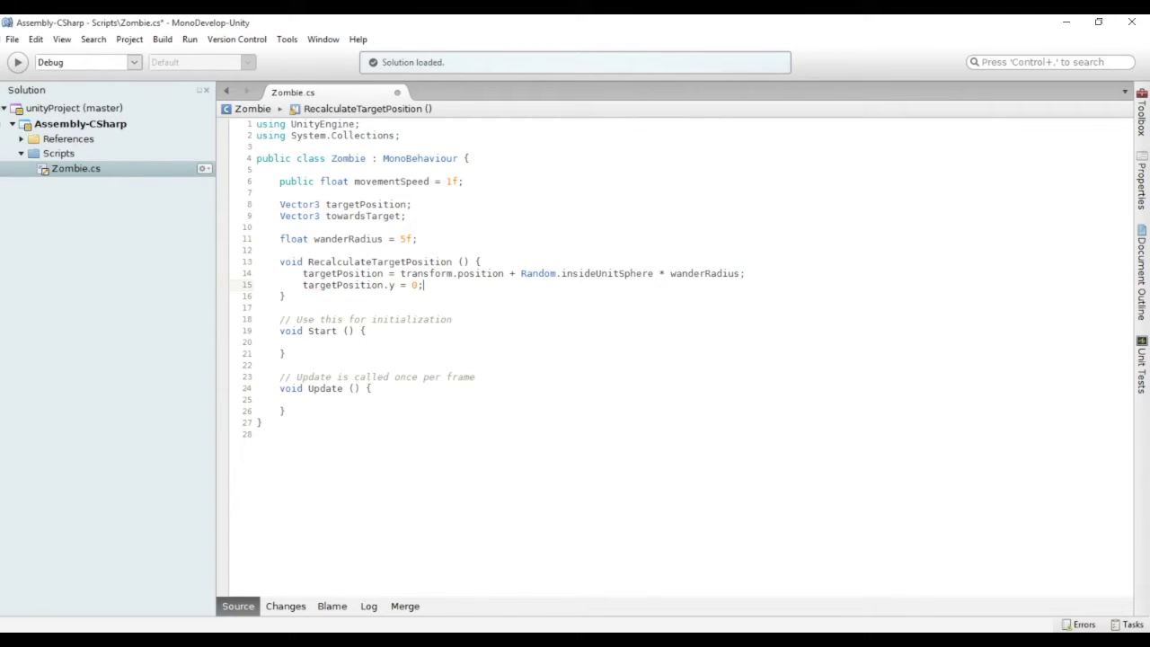
key(Down)
key(Down)
key(Down)
key(Down)
key(Down)
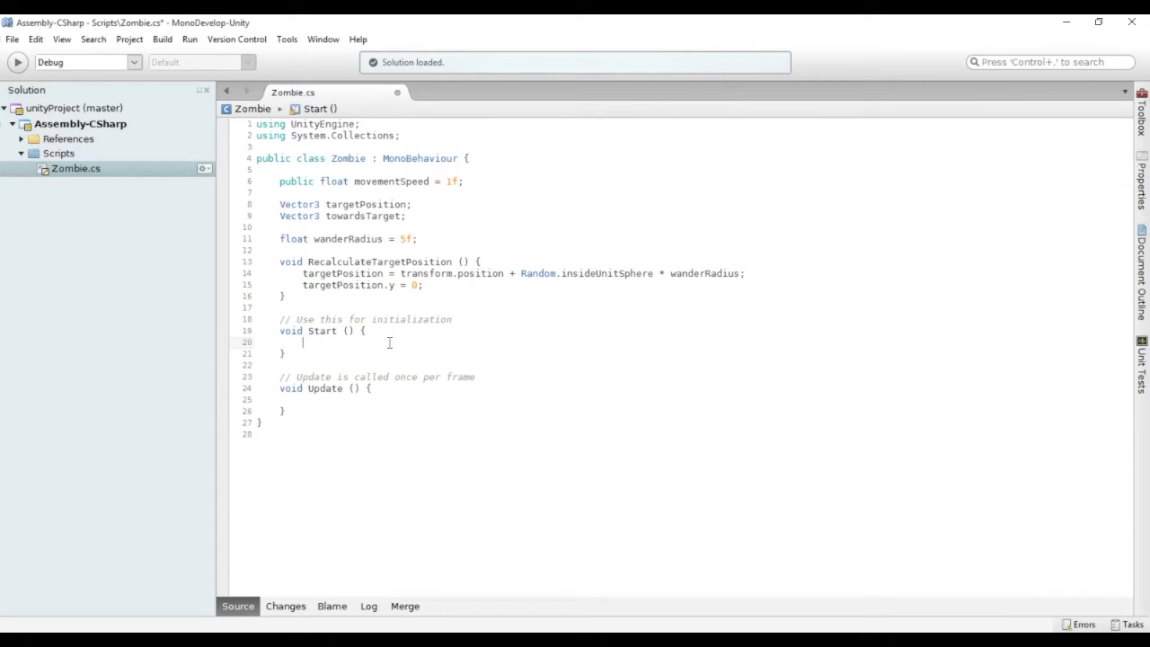
Call RecalculateTargetPosition() in Start
text(Recal)
key(Return)
text(()))
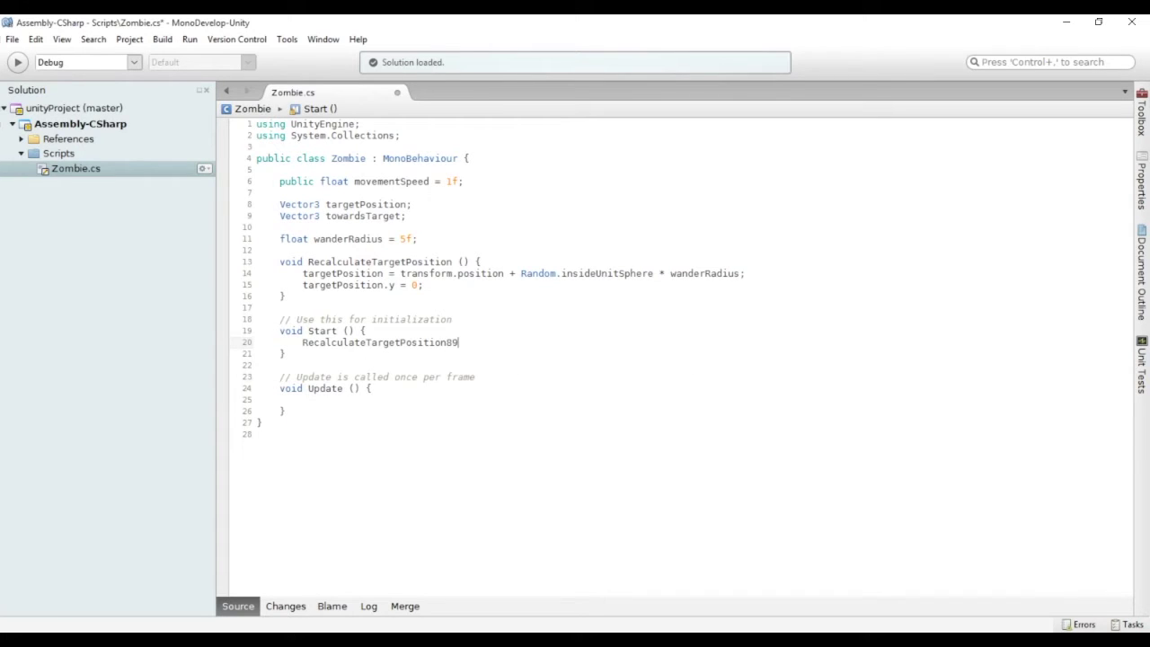
text(;)
key(Down)
key(Down)
key(Down)
key(Down)
key(Down)
In Update, compute towardsTarget = targetPosition - transform.position
text(towardsTarget )
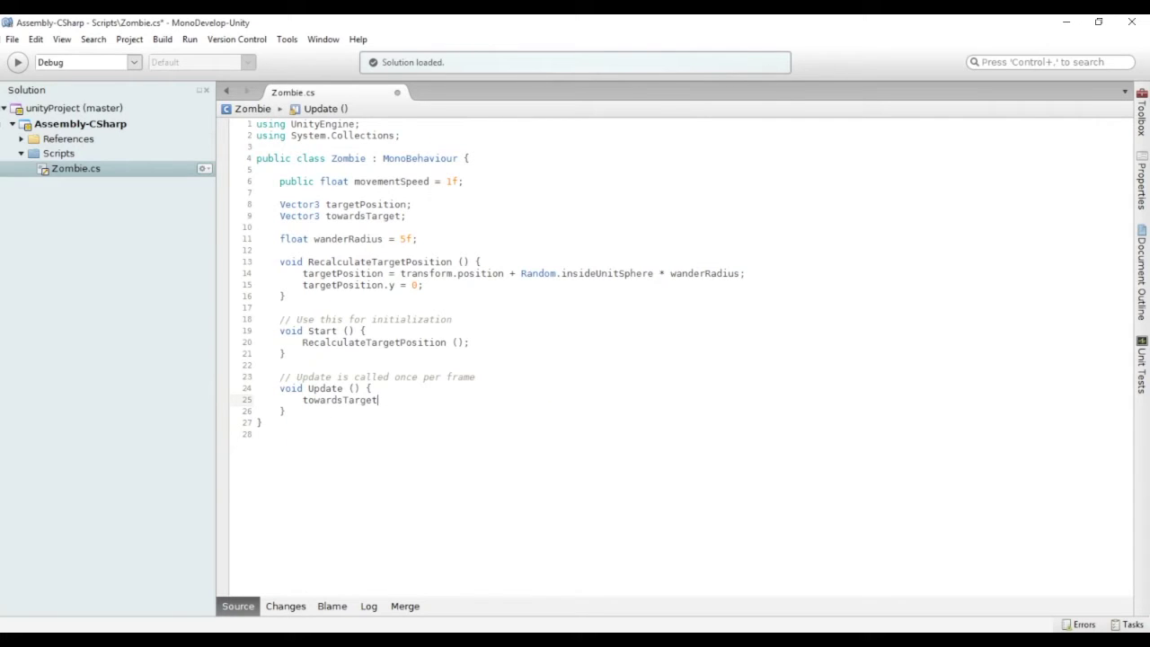
text(= target)
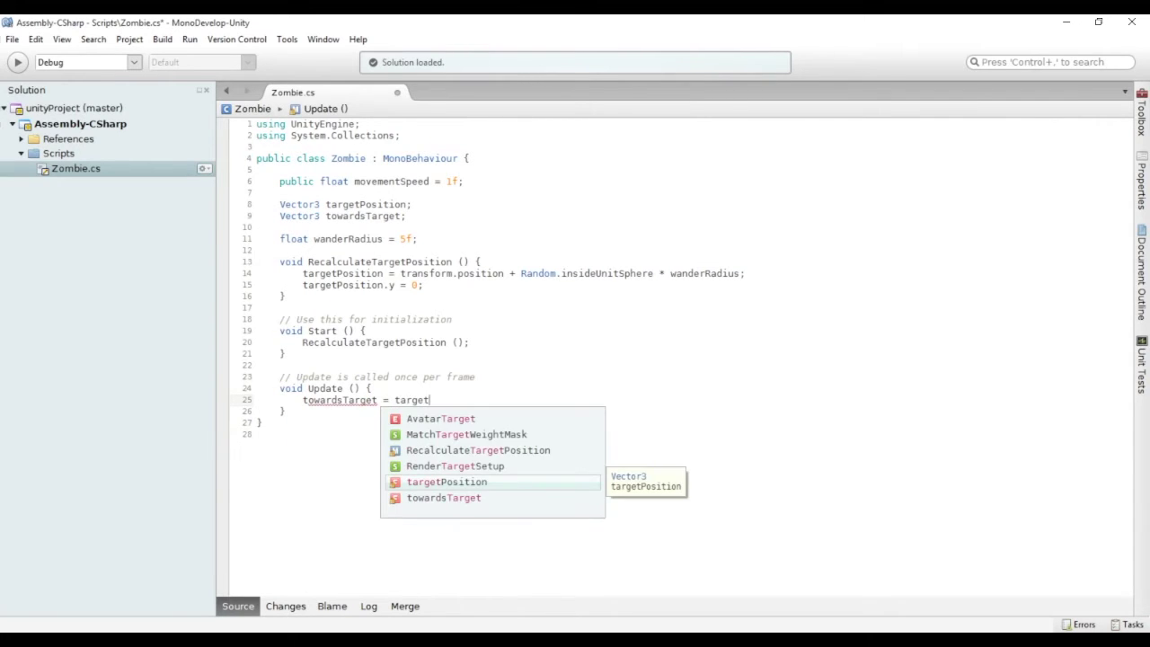
key(Return)
text(- transform.position;)
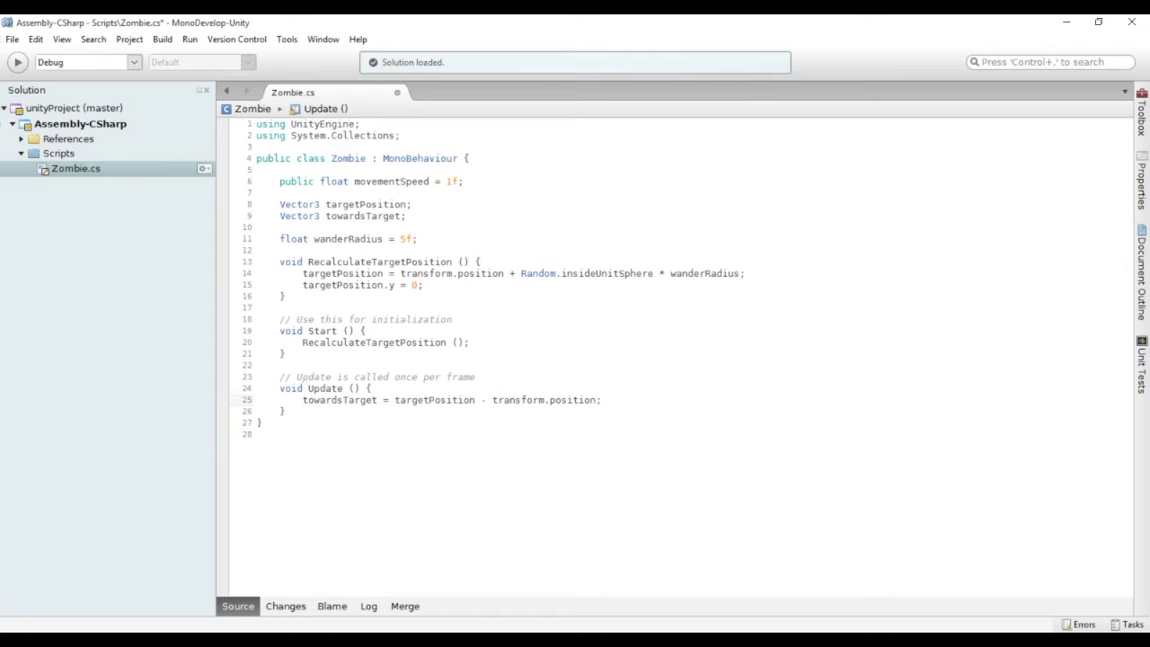
key(Return)
Call RecalculateTargetPosition() when towardsTarget.magnitude < 0.25f
text(if (towa)
key(Tab)
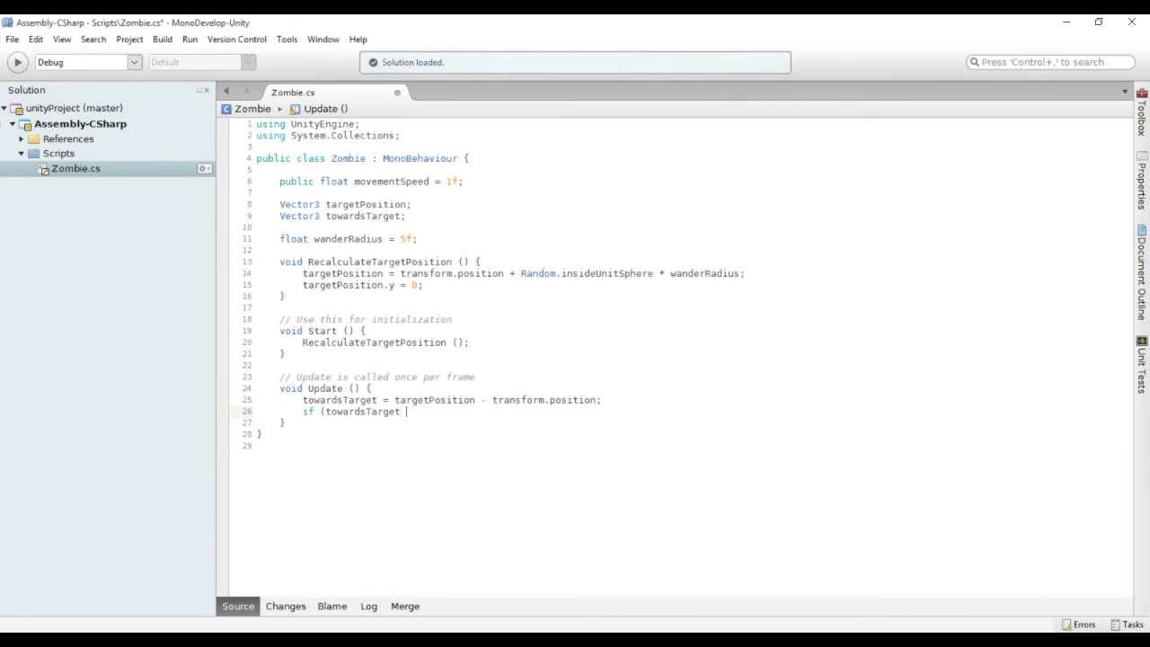
text(.ma)
key(Tab)
text(< 0.25f)
text())
key(Return)
text(Recal)
key(Return)
text(();)
Move the Zombie with transform.position += towardsTarget.normalized * movementSpeed * Time.deltaTime
key(Return)
key(Return)
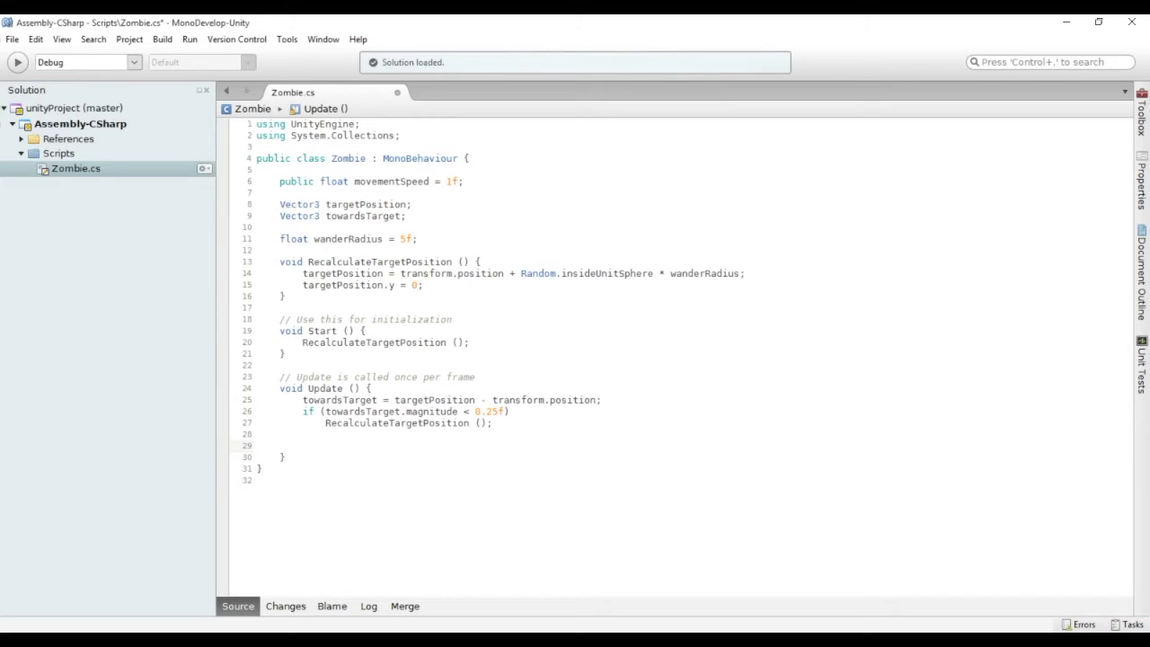
text(transform.position += )
text(towa)
key(Return)
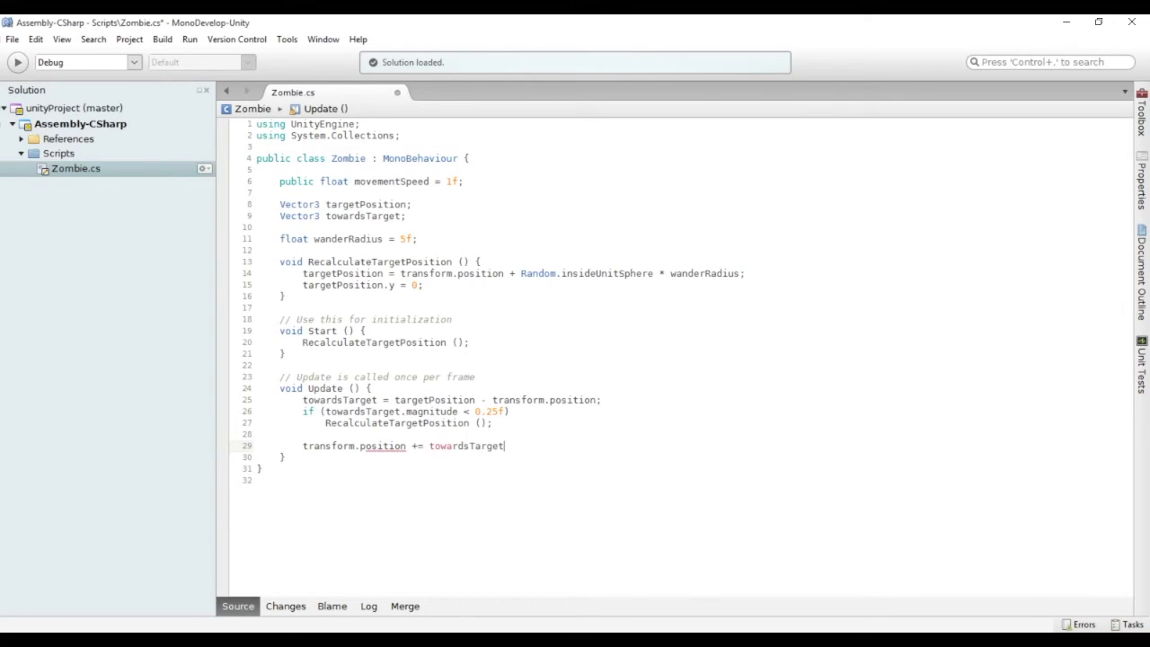
text(.no)
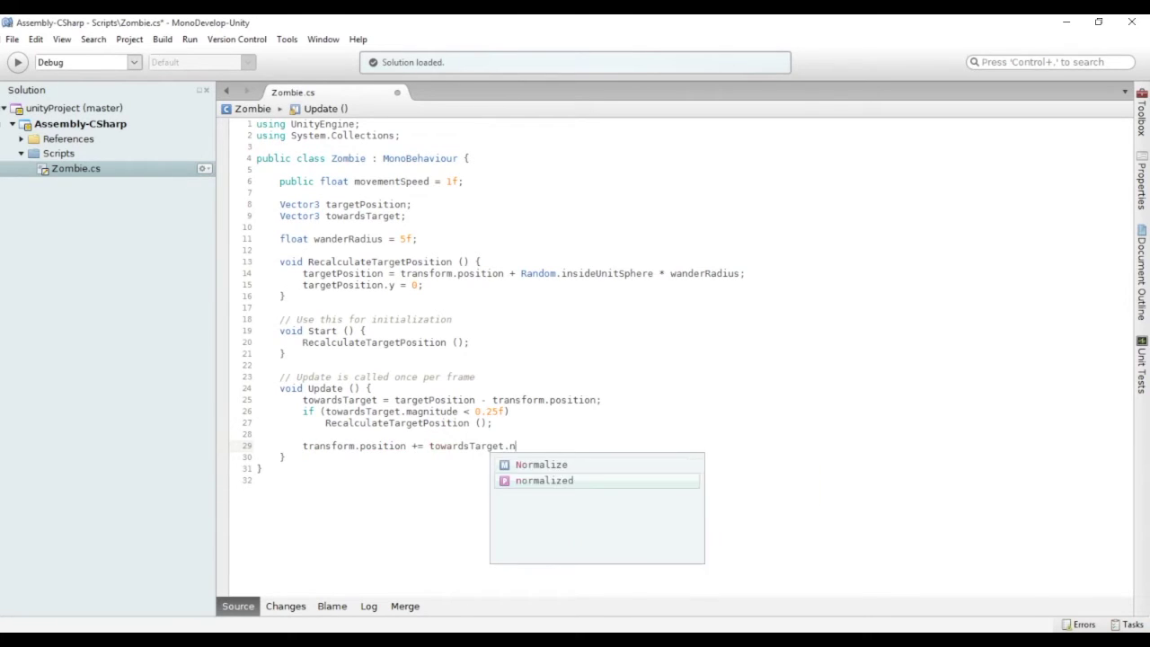
key(Return)
text(* )
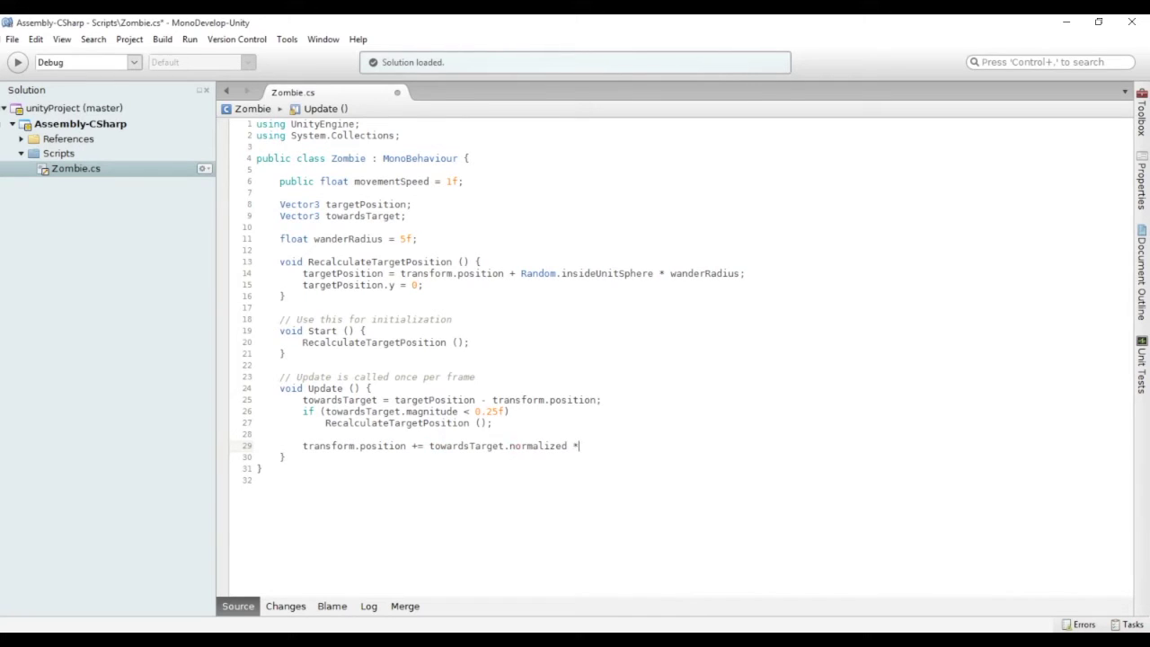
text(move)
key(Return)
text(* Time.deltaTime;)
Add Debug.DrawLine(transform.position, targetPosition, Color.green), save the script and return to Unity
key(Return)
key(Return)
text(Debug.dra)
key(Up)
key(Return)
text(()
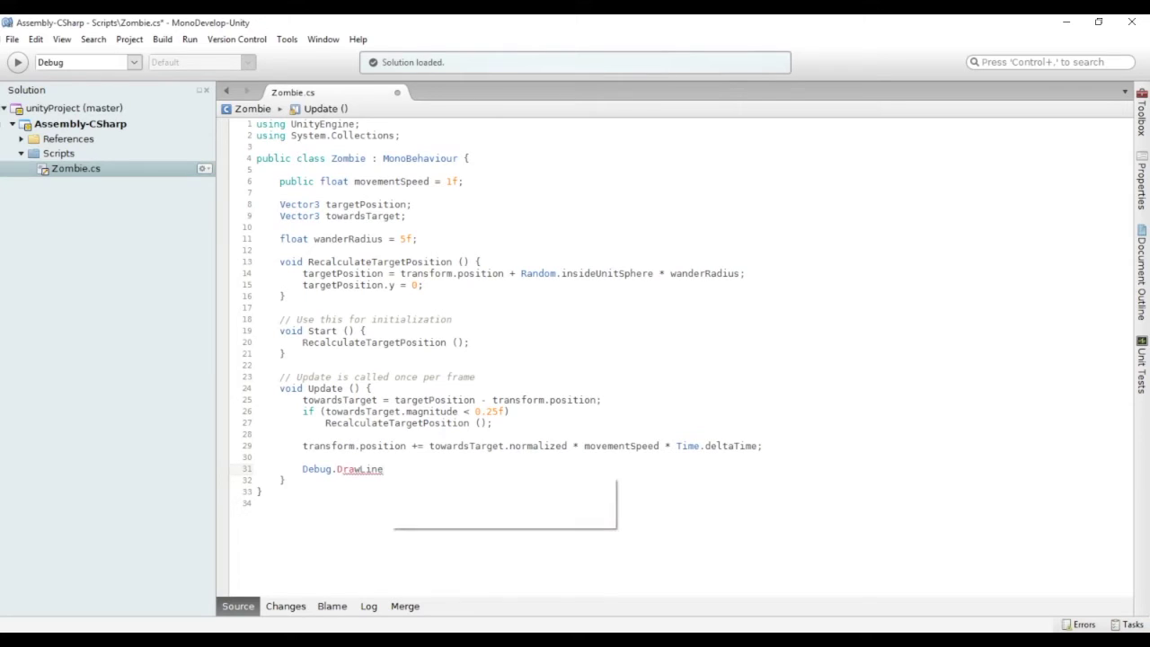
text(trans)
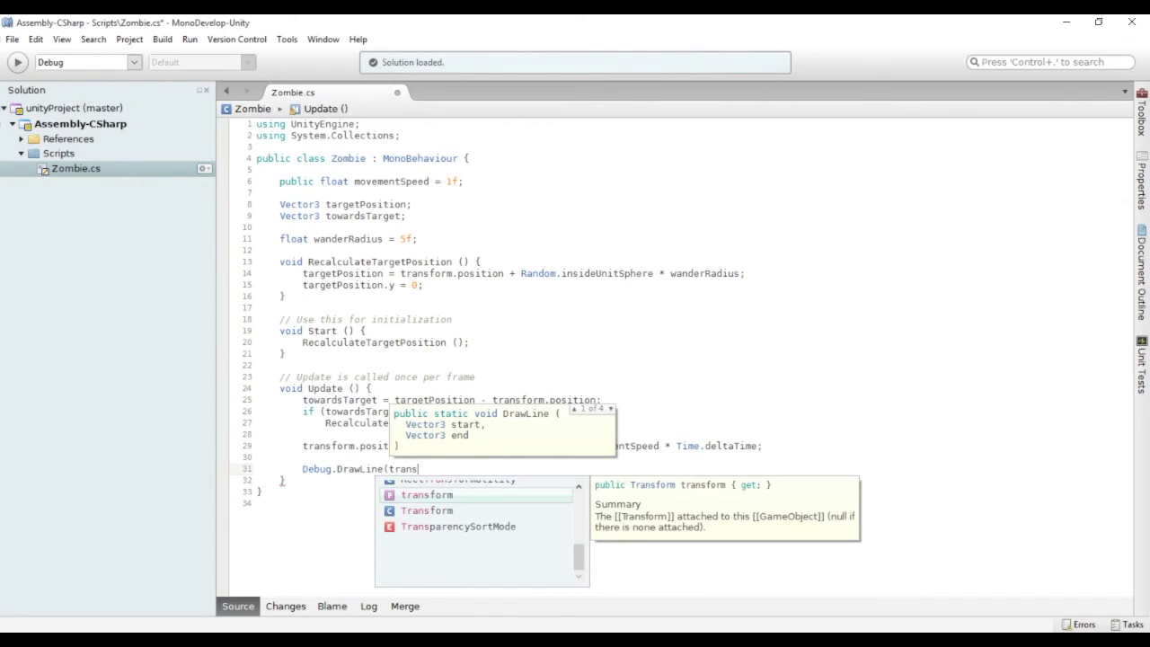
key(Return)
text(.po)
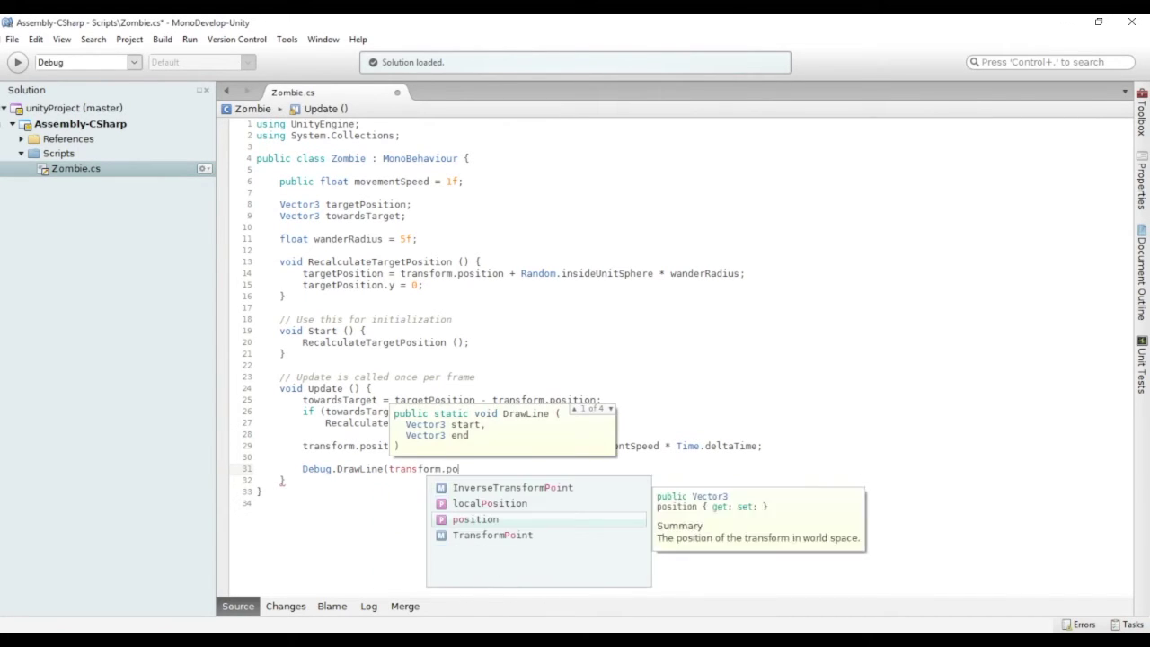
text(, targetd)
key(BackSpace)
text(Position, Color.green);)
key(ctrl+s)
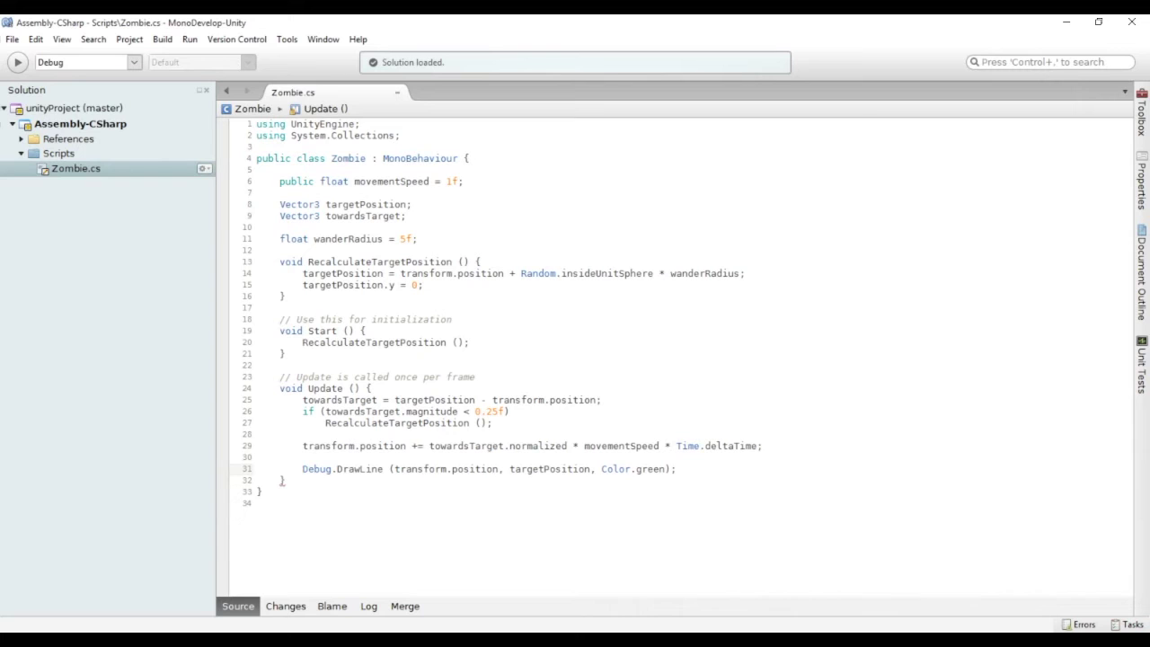
key(alt+Tab)
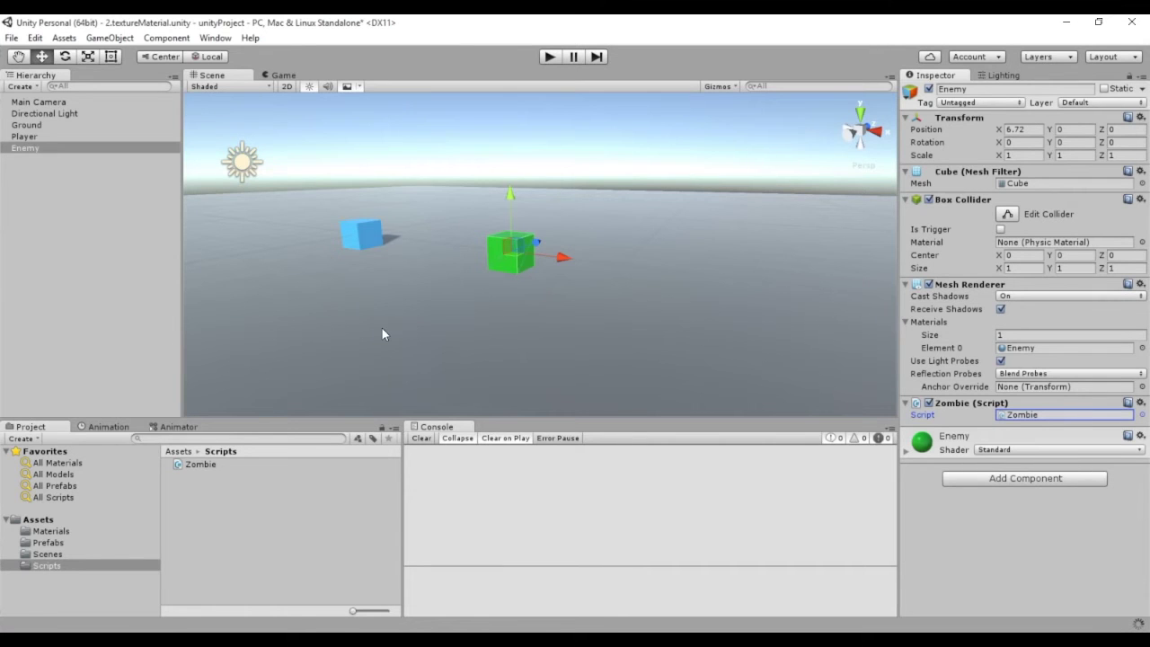
Enter play mode to watch the Enemy cube wander between targets
click(544, 56)
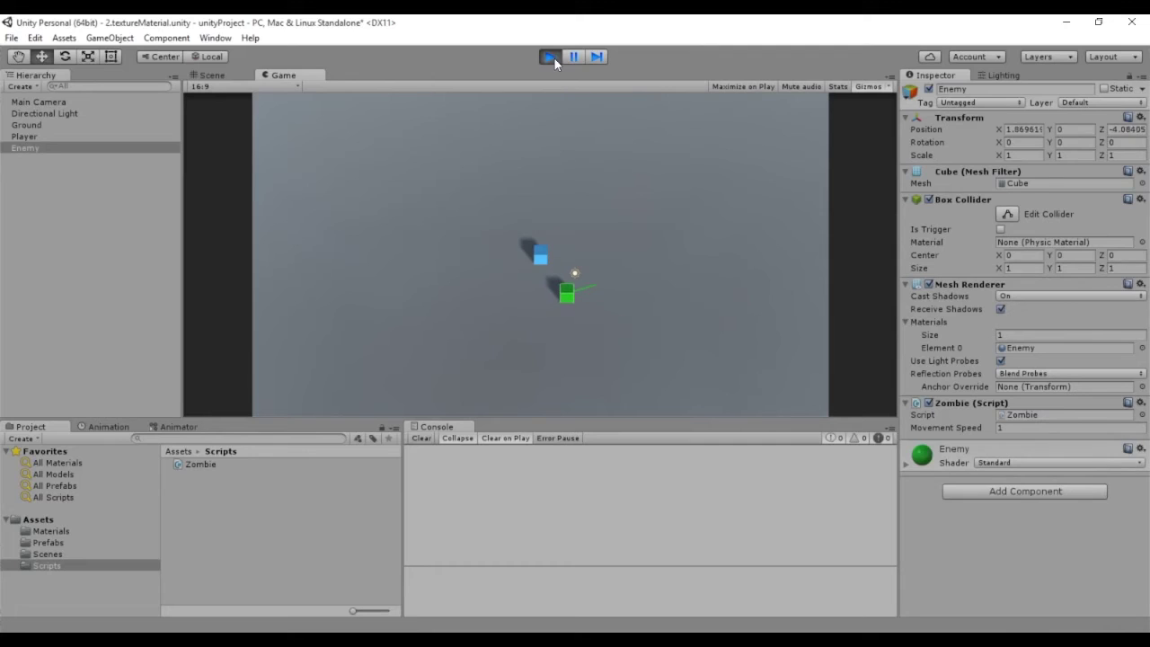
Stop play mode and add transform.LookAt(targetPosition); above the movement line
click(550, 56)
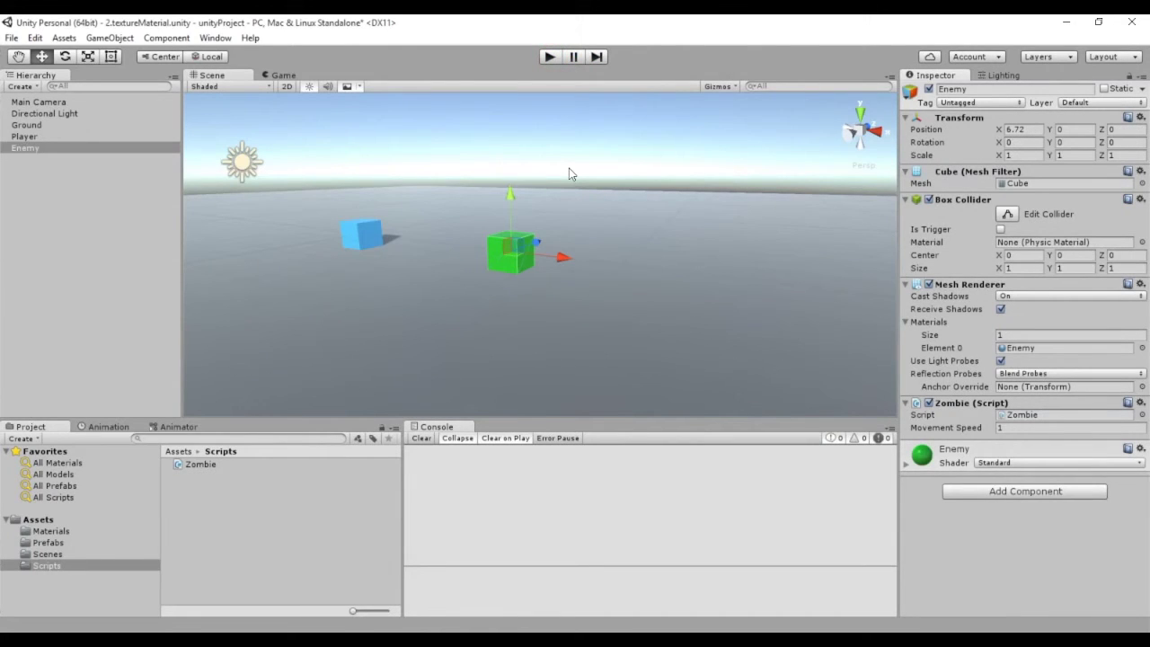
key(alt+Tab)
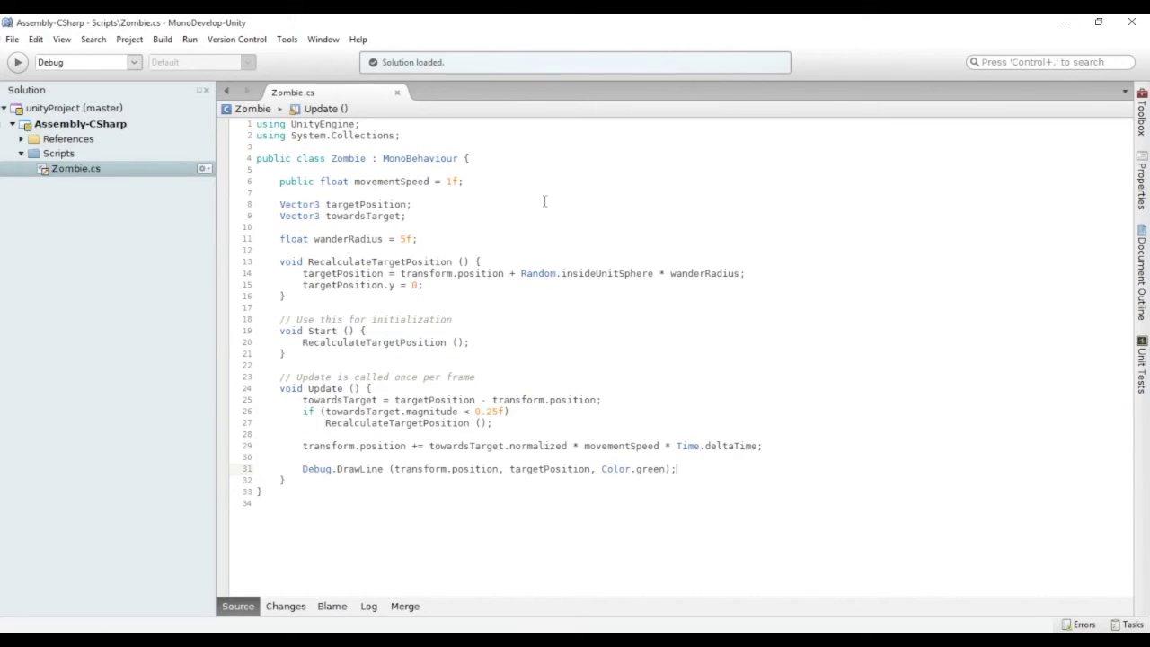
click(416, 433)
key(Tab)
key(Return)
text(transform)
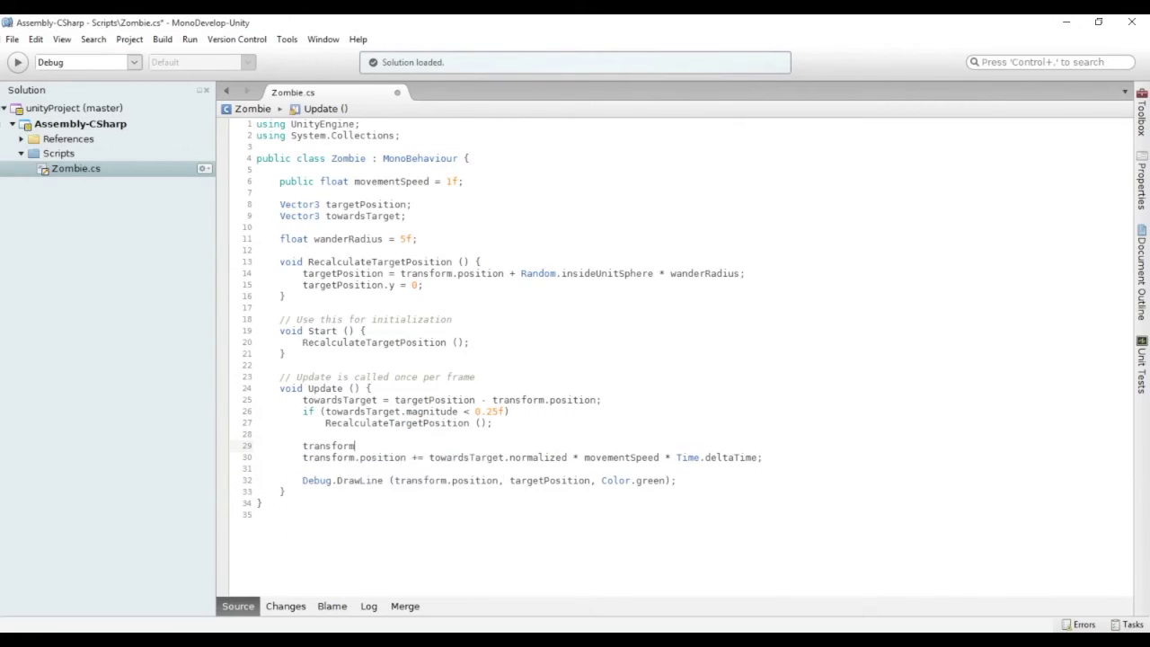
text(.look)
key(Return)
text(()
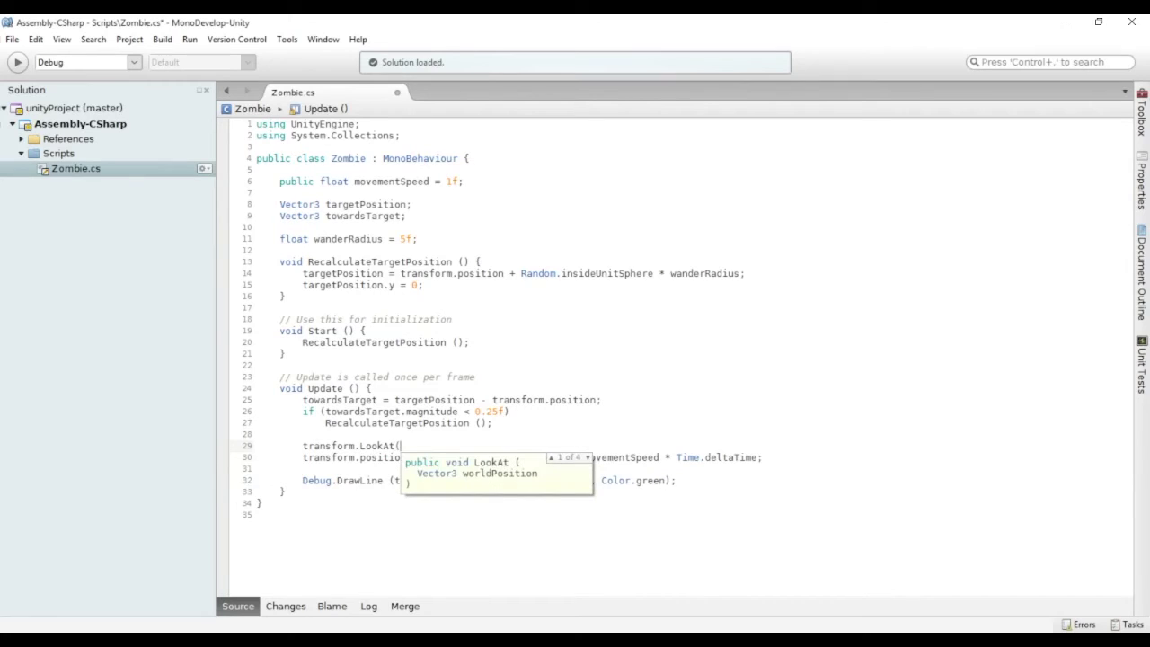
text(target)
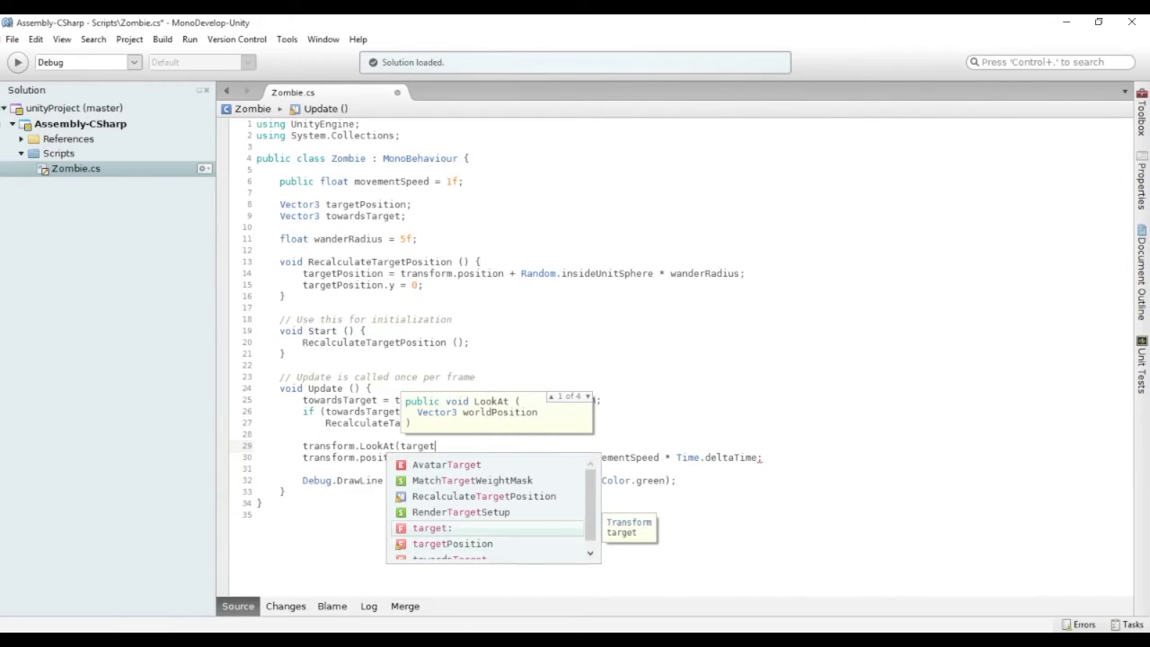
text(Po)
key(Return)
text();)
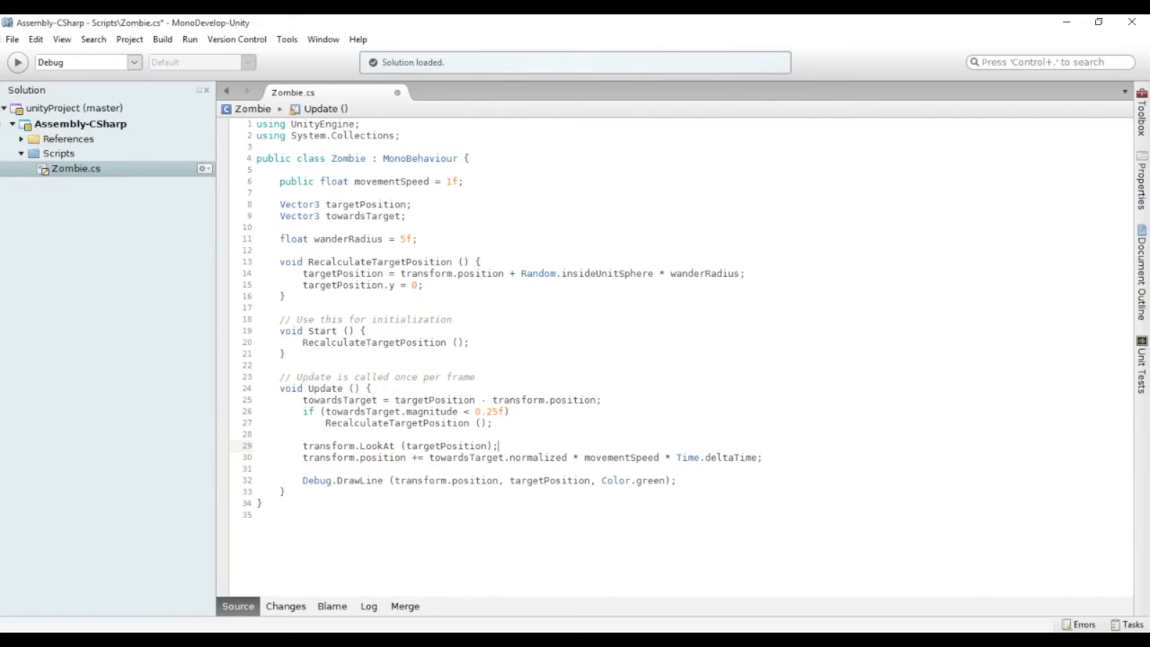
Replace towardsTarget.normalized with transform.forward in the movement line, then save
click(497, 457)
key(ctrl+shift+Right)
key(ctrl+shift+Right)
key(ctrl+shift+Right)
text(transform.for)
key(Return)
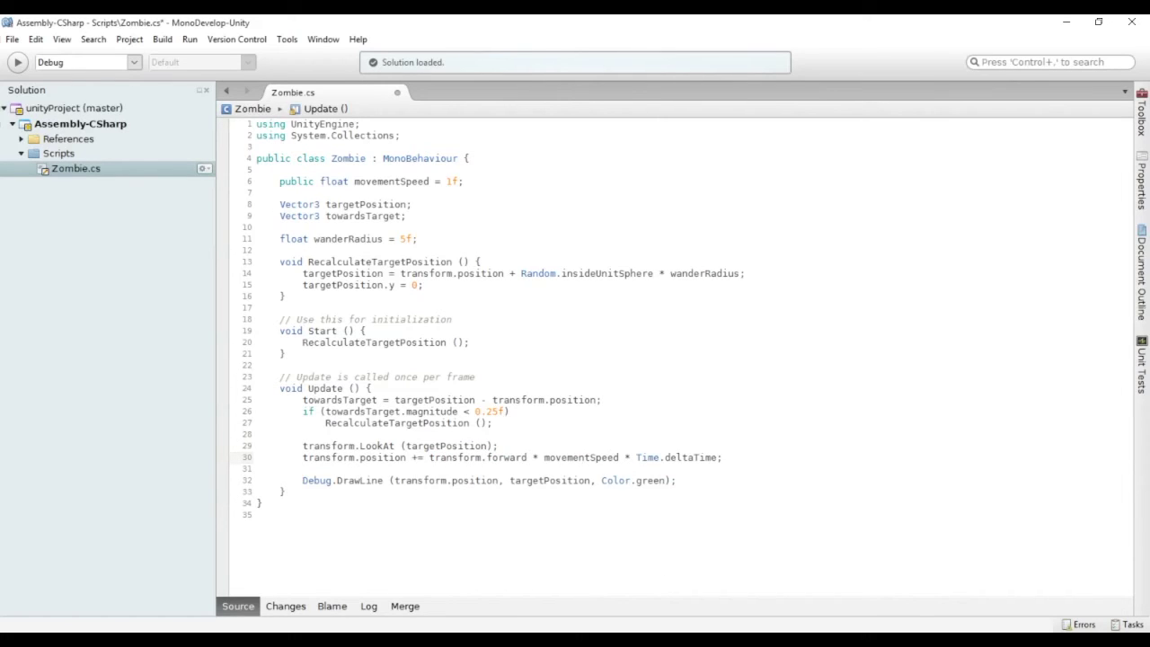
key(ctrl+s)
key(alt+Tab)
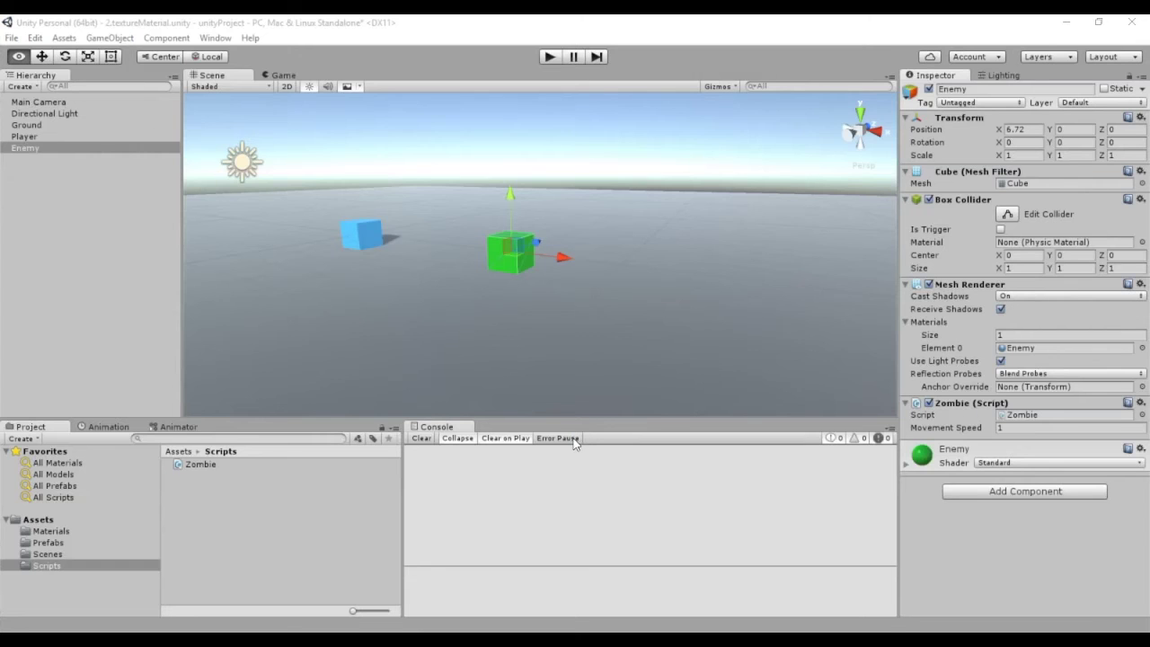
click(546, 56)
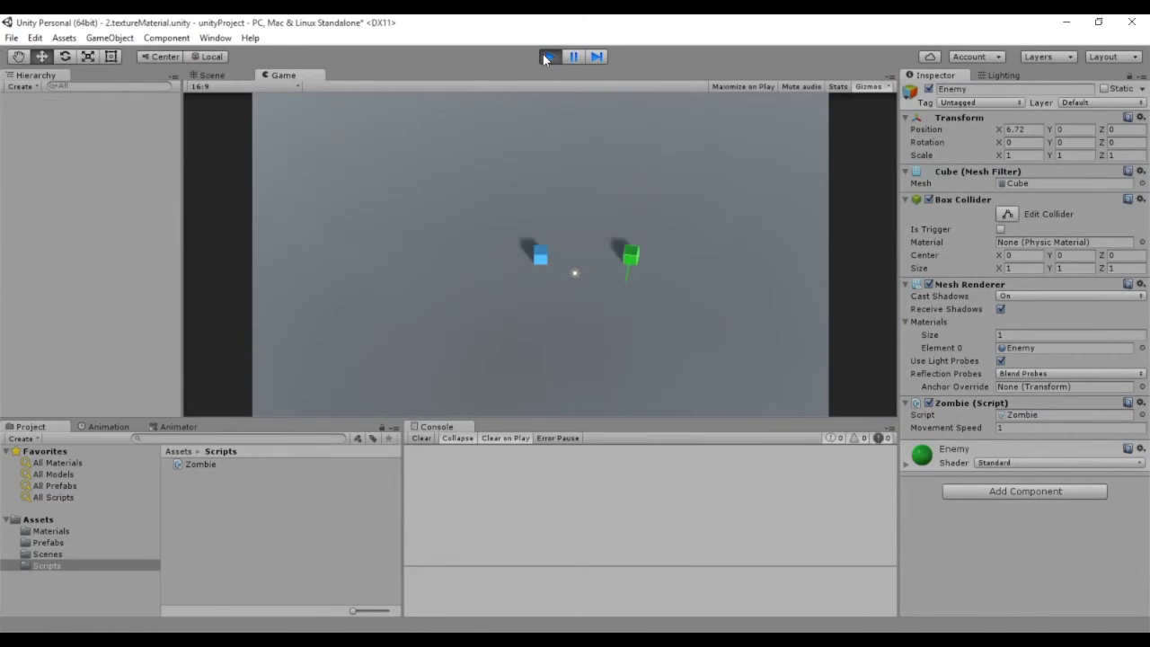
click(212, 74)
mouse_move(458, 210)
alt+mouse_down()
mouse_move(608, 300)
mouse_move(641, 342)
alt+mouse_up()
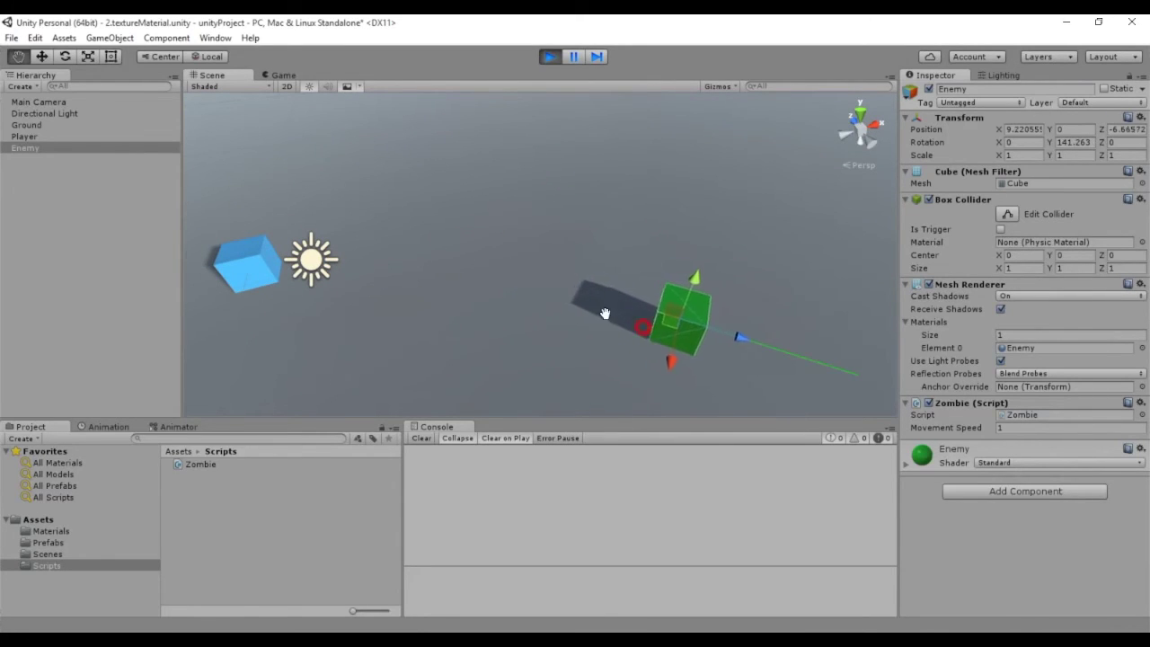
middle_drag(608, 311, 529, 303)
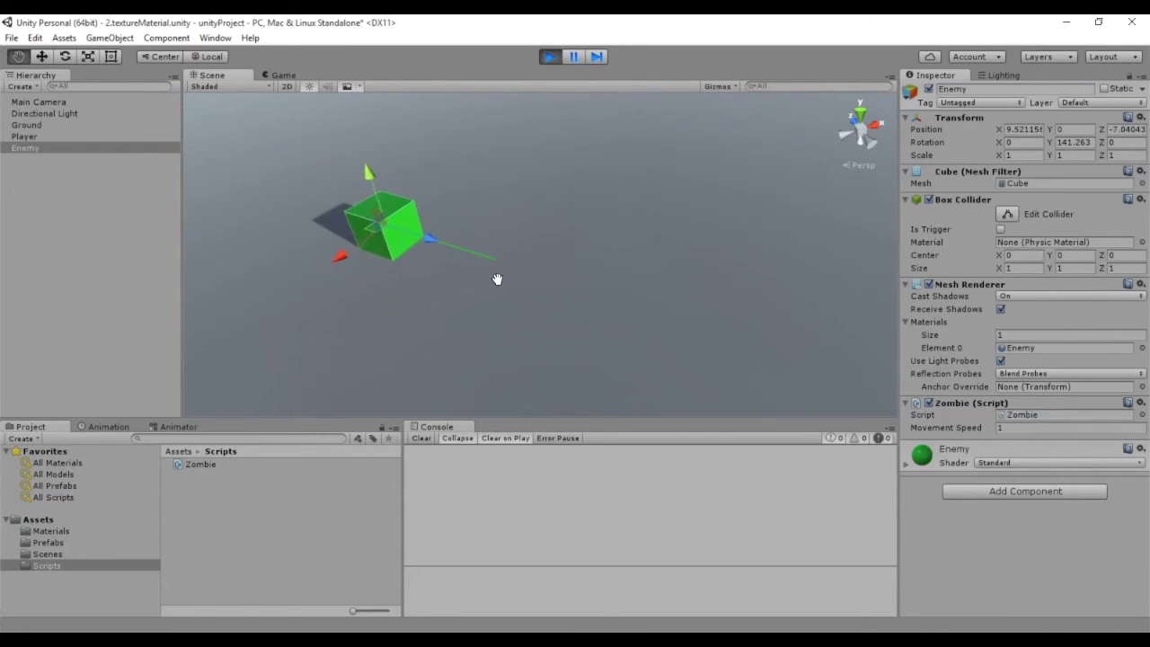
click(550, 55)
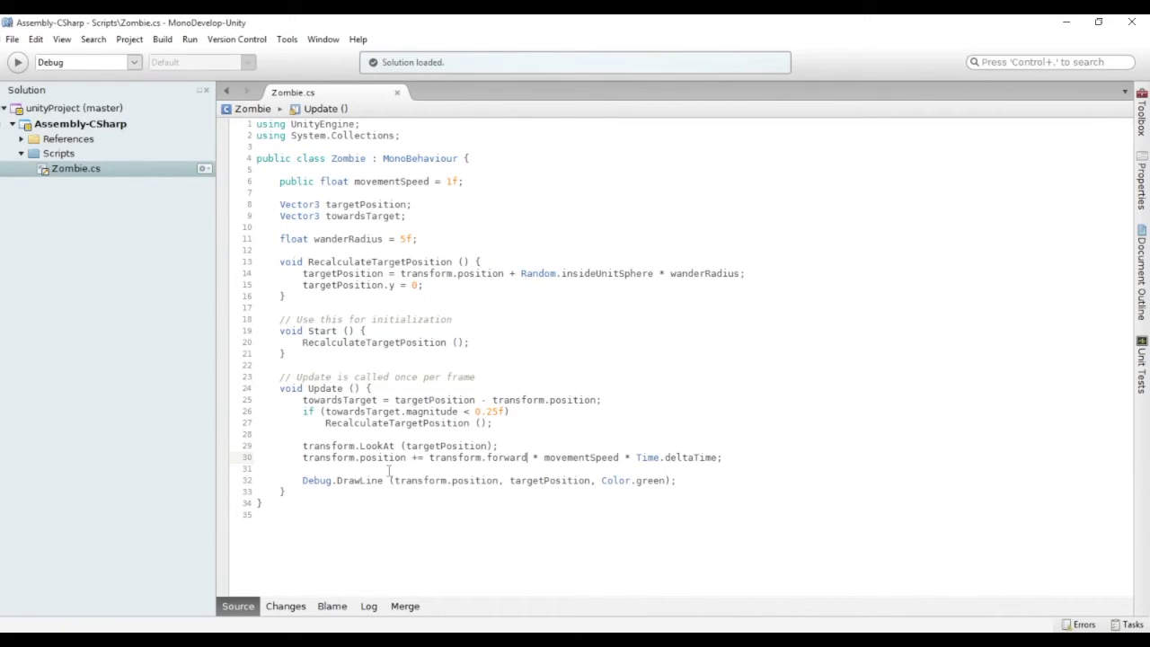
Add a Quaternion towardsTargetRotation = Quaternion.LookRotation(towardsTarget, Vector3.up) line
click(377, 435)
key(Return)
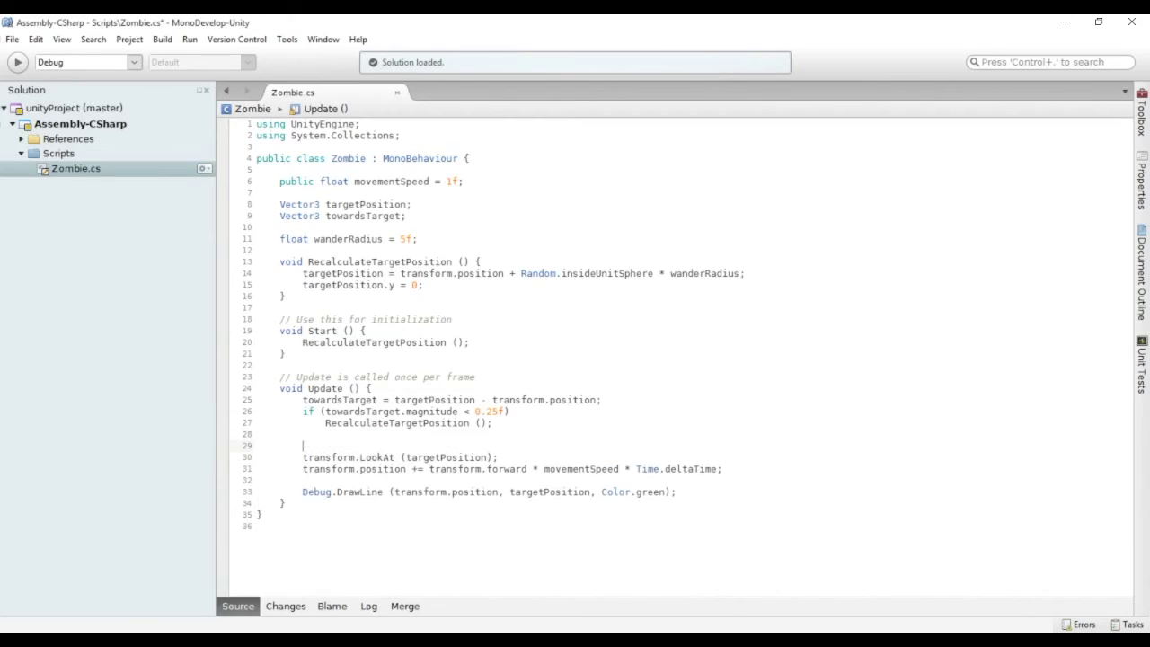
text(Quaternion towardsTargetRotation)
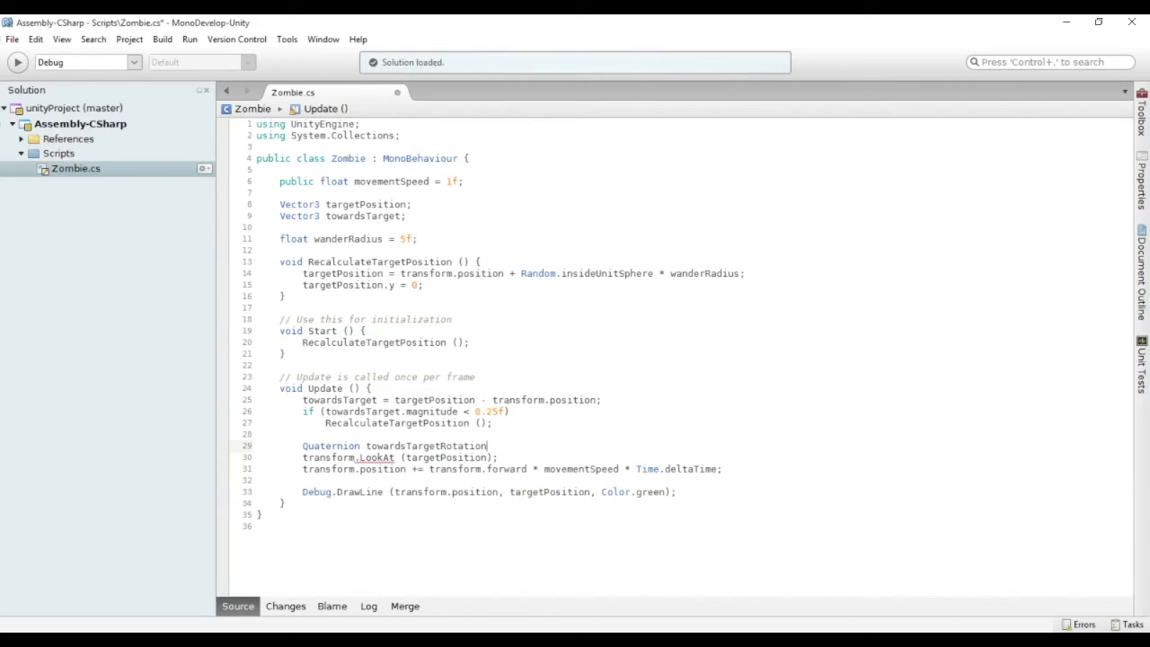
text( = Quat)
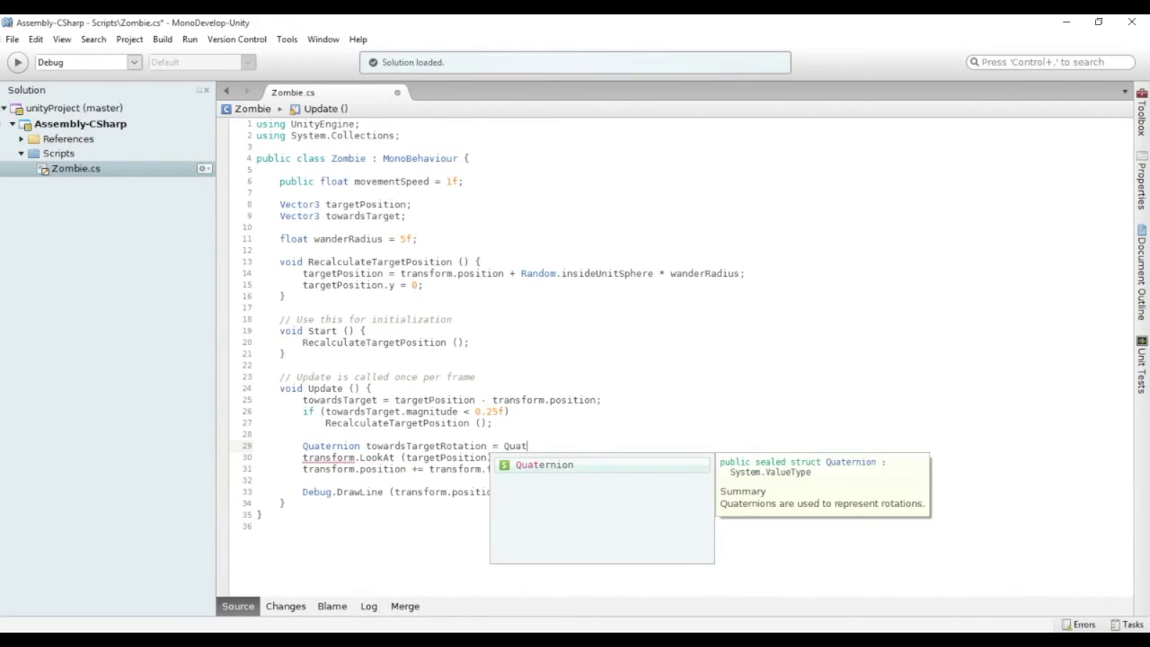
text(ernion.Look)
key(Return)
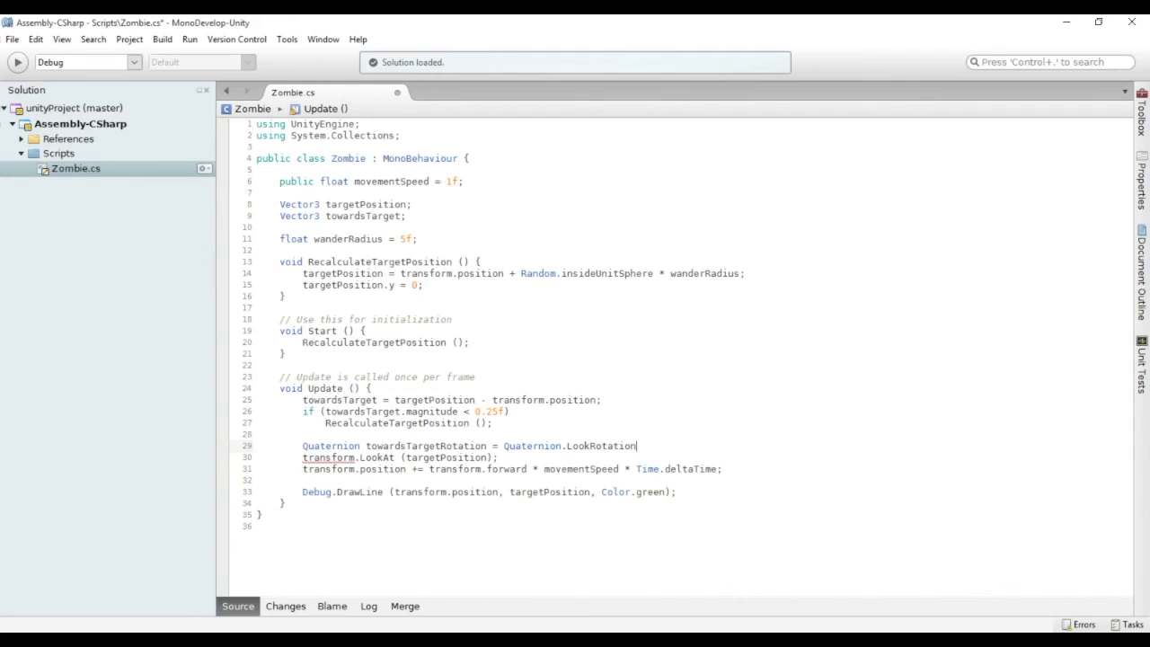
text((towa)
key(Return)
text(, Vector3.up);)
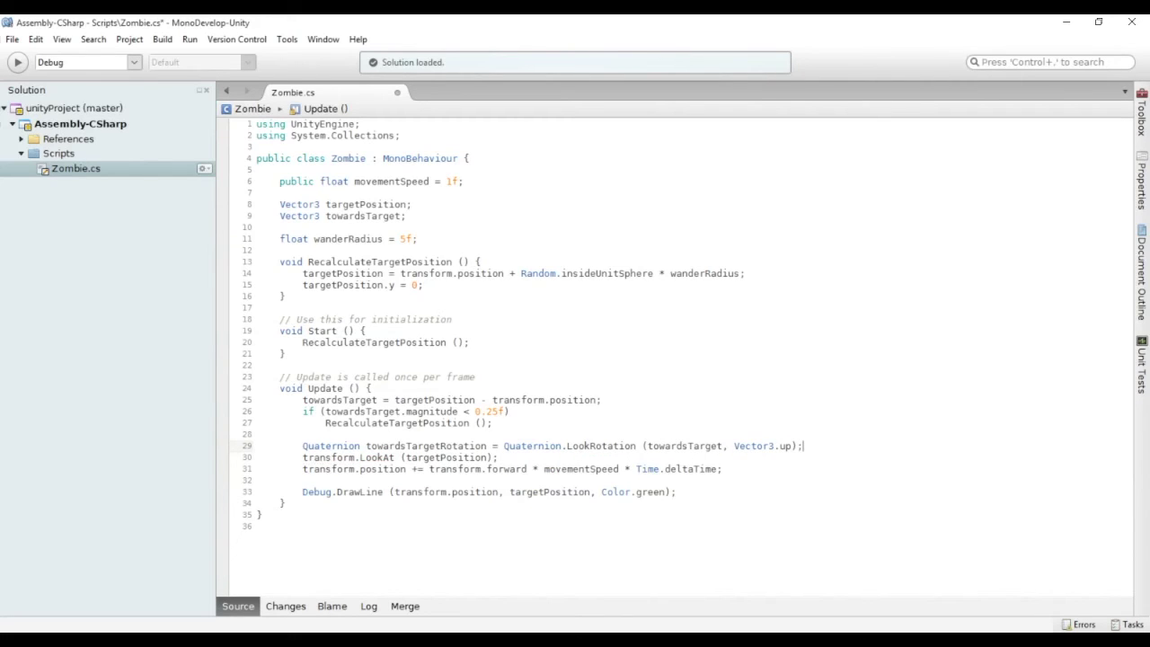
Replace the LookAt line with transform.rotation = Quaternion.Lerp(transform.rotation, ...)
key(Down)
key(shift+Home)
text(transform.)
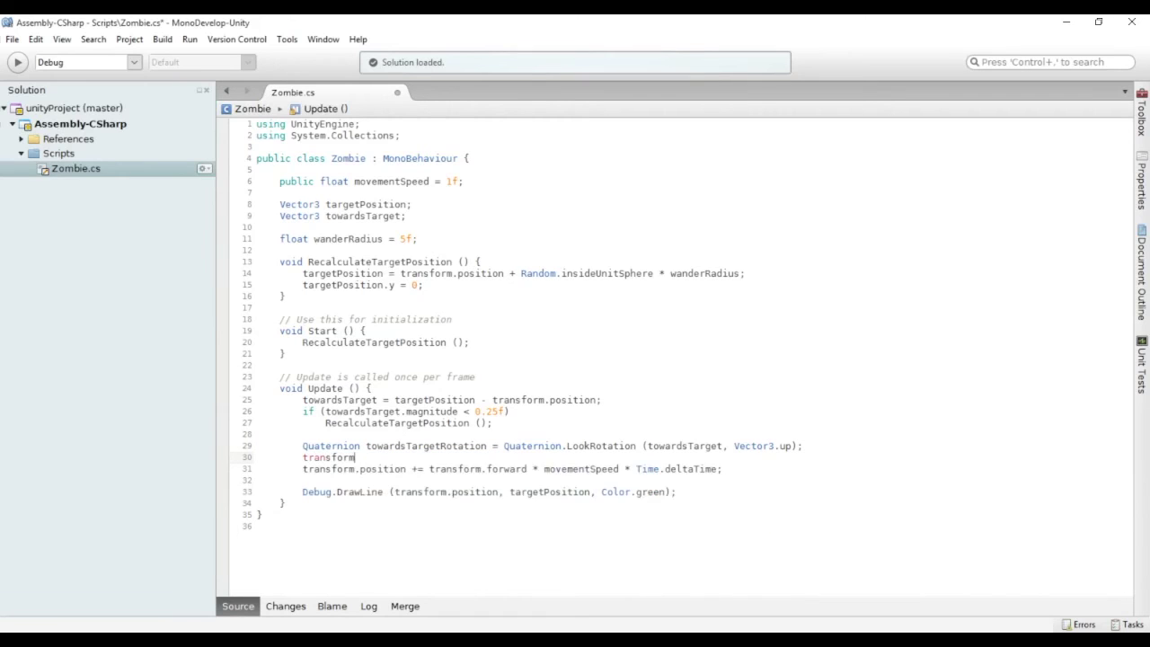
text(rota)
key(Return)
text(Quater)
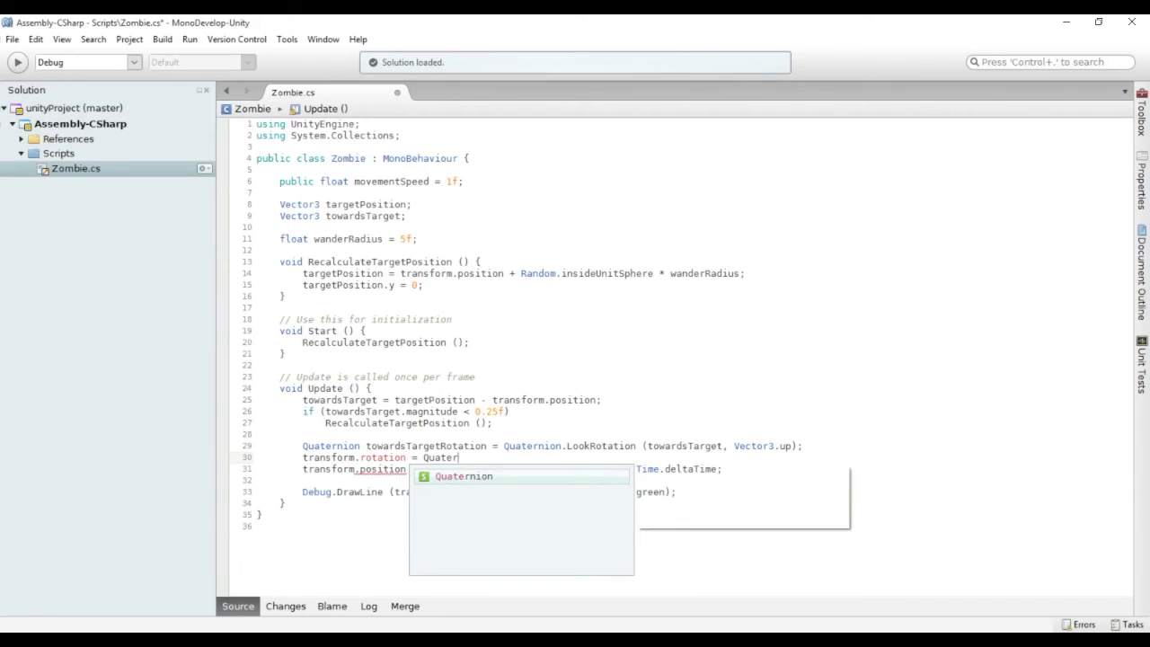
text(nion.Ler)
key(Return)
text(()
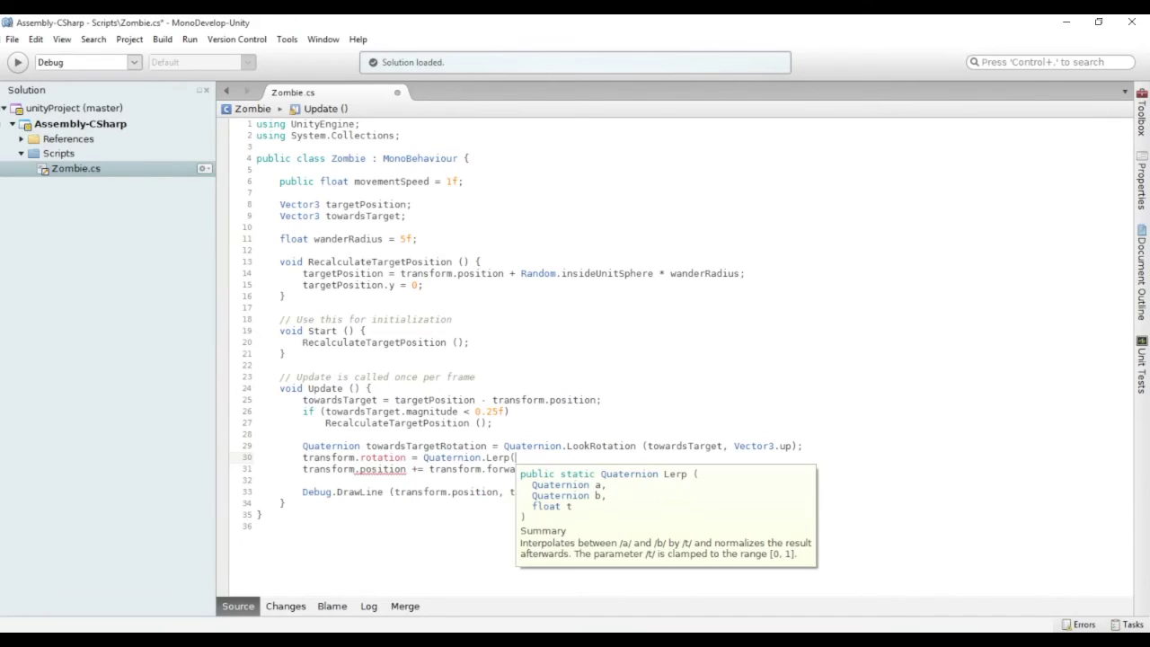
text(tran)
key(Return)
text(.rot)
key(Return)
Add towardsTargetRotation as the Lerp target and begin the rotationSpeed factor
text(, )
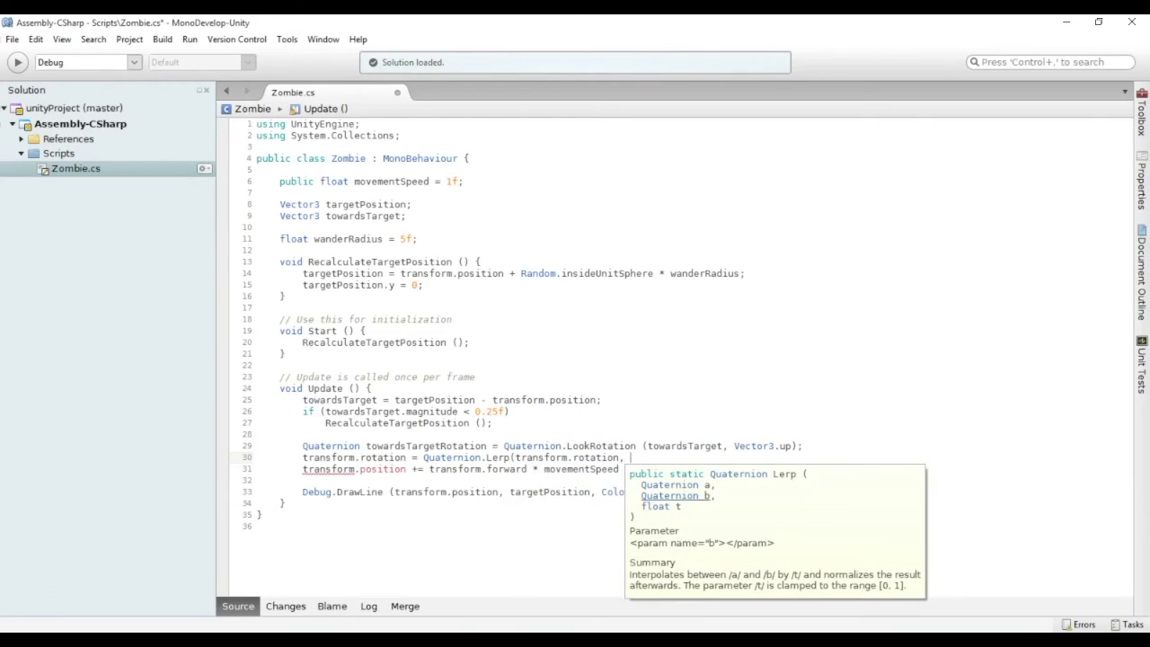
text(towa)
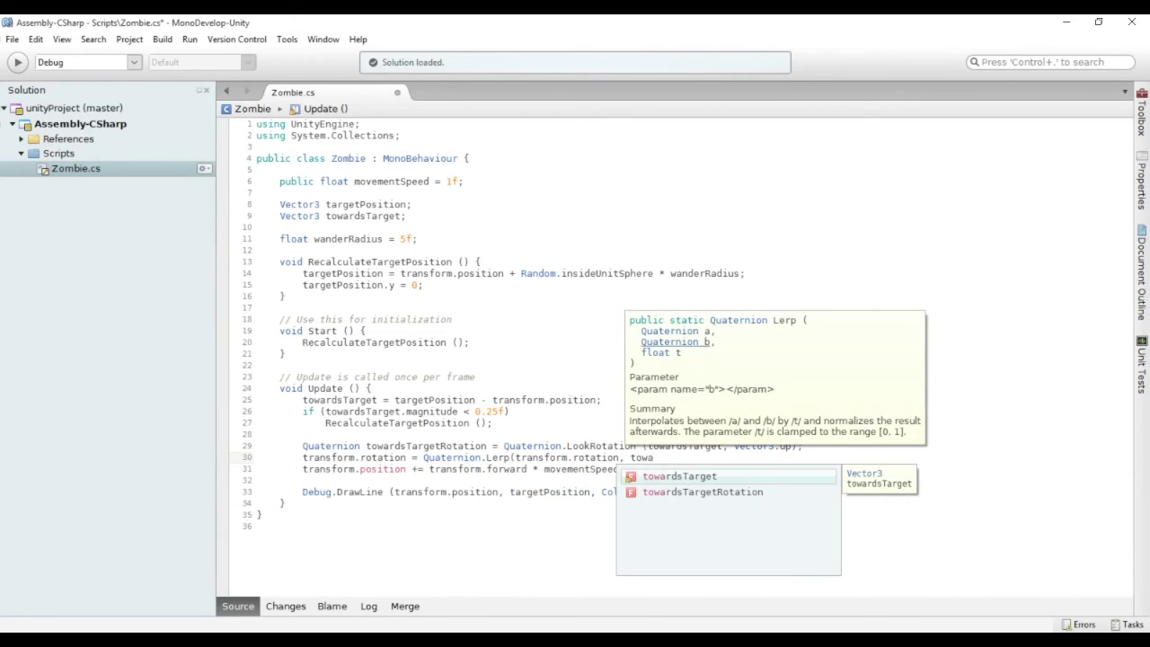
key(Down)
key(Return)
text(, to)
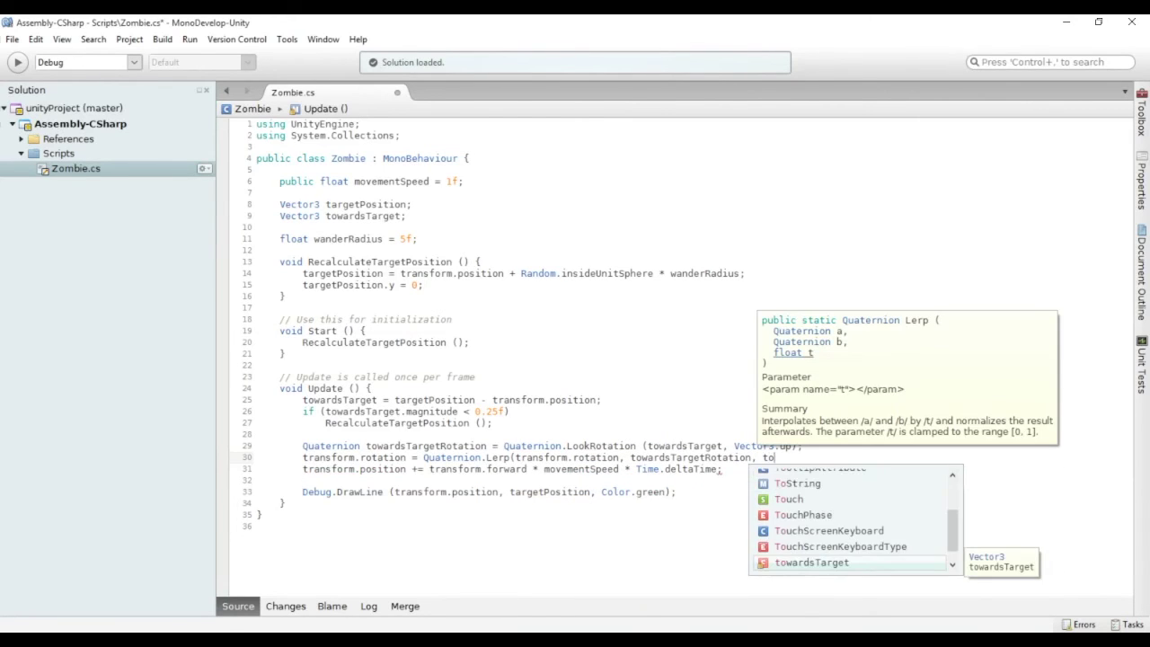
key(BackSpace)
key(BackSpace)
text(rotat)
key(Escape)
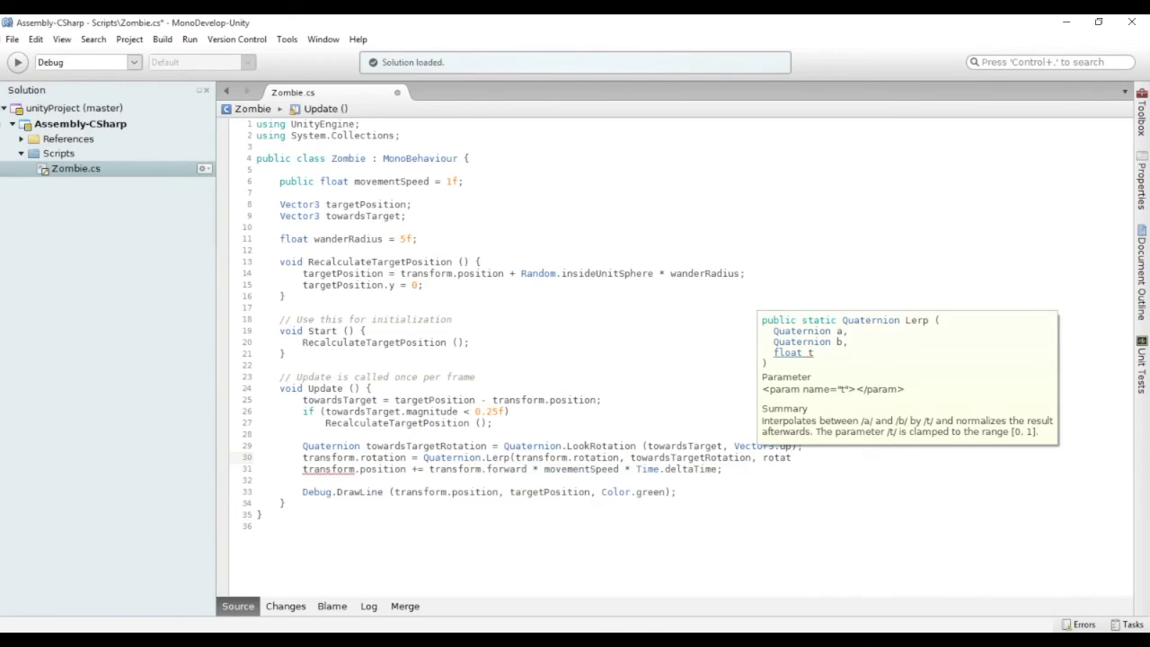
Declare public float rotationSpeed = 1f, finish the Lerp with rotationSpeed * Time.deltaTime, save and play
click(476, 181)
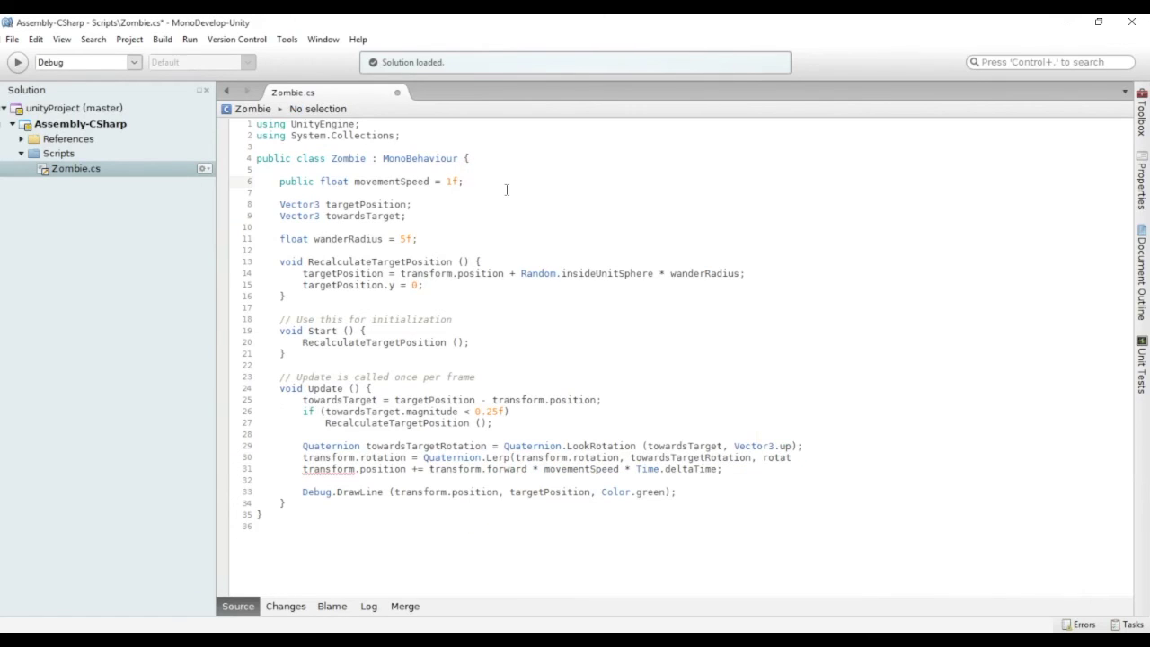
key(Return)
text(public float rotationSpeed = )
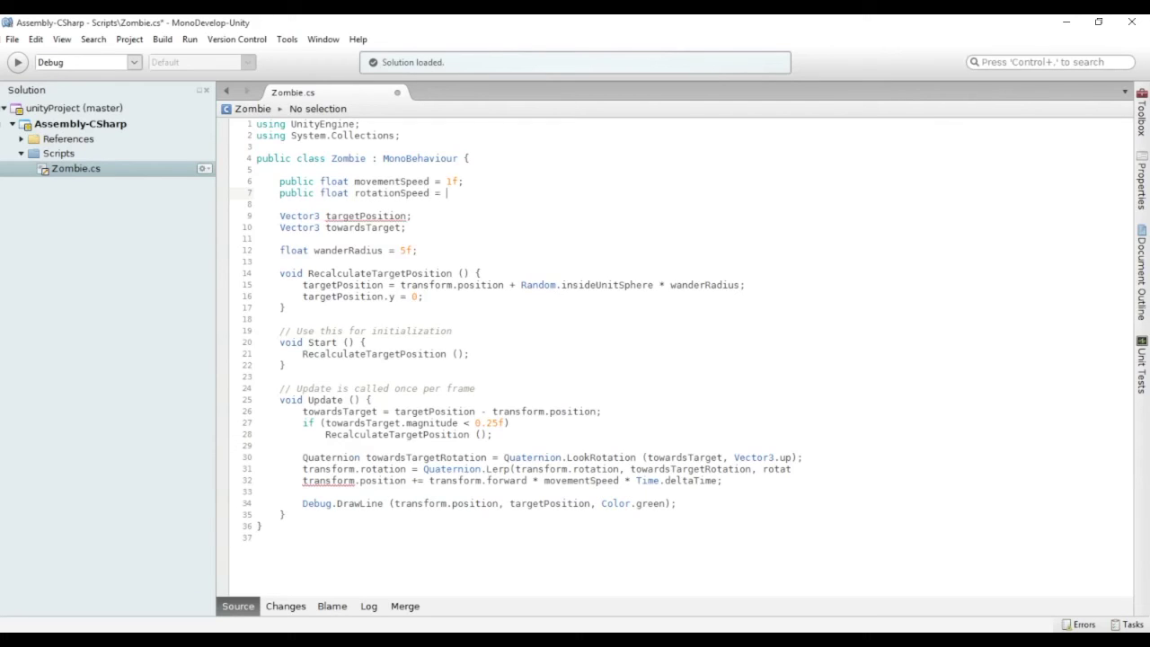
text(1f;)
click(826, 468)
text(ionSpeed)
text(.deltaTime);)
key(ctrl+s)
key(alt+Tab)
click(545, 55)
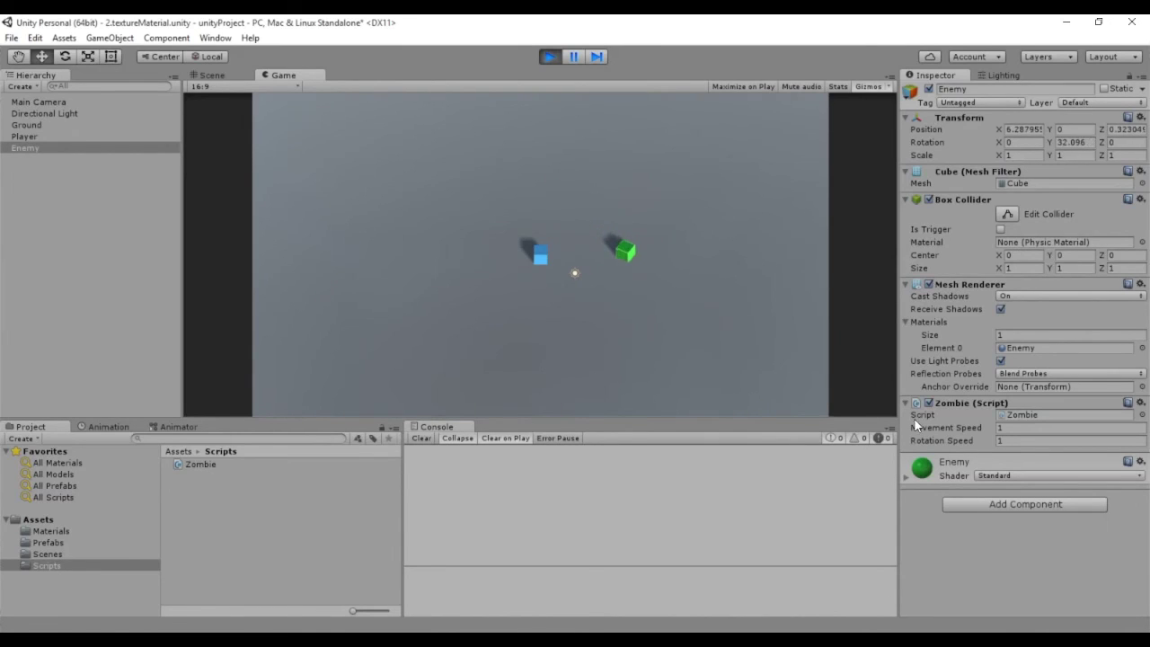
While playing, set Rotation Speed to 5 and Movement Speed to 2, then stop the game
drag(949, 447, 1081, 446)
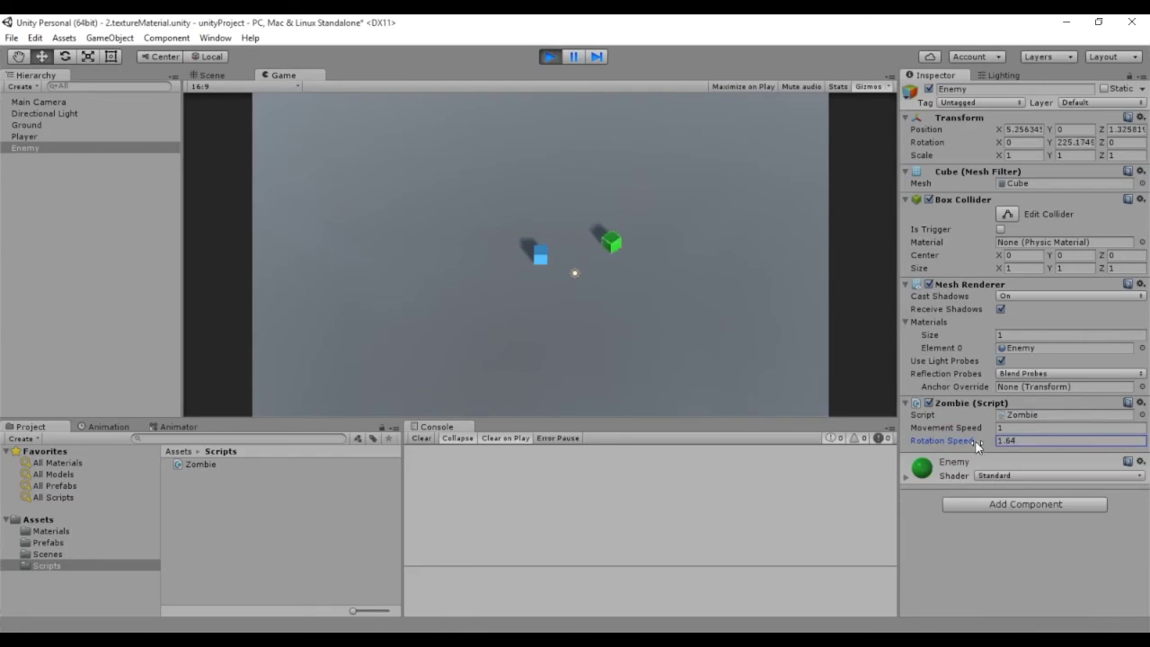
click(1047, 441)
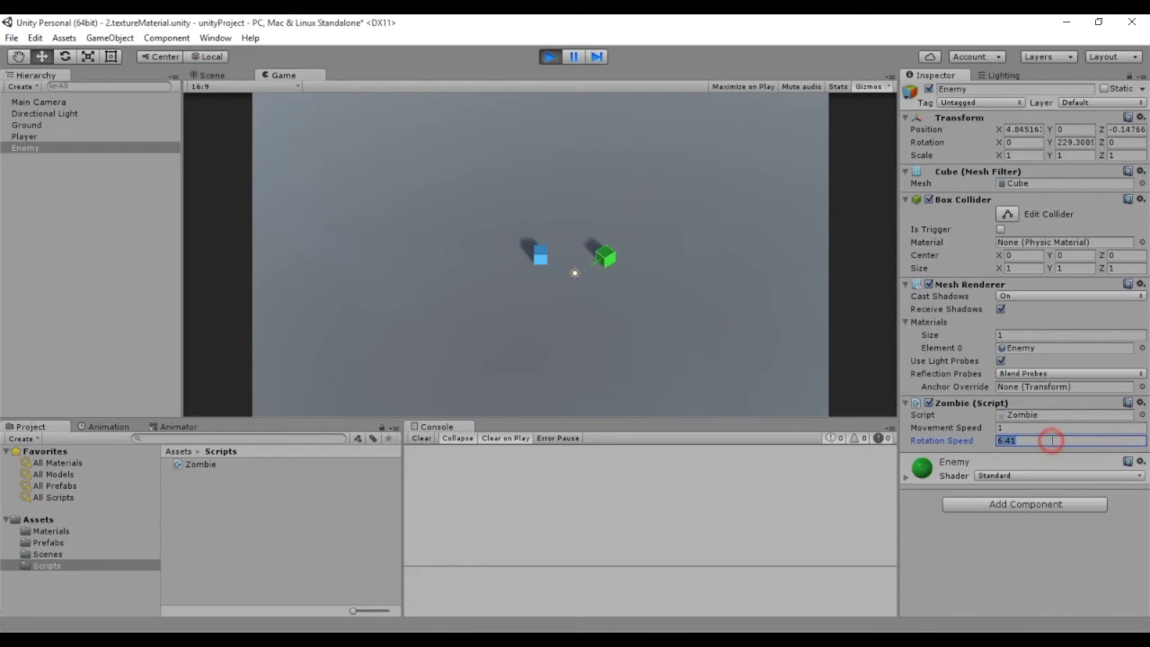
text(5)
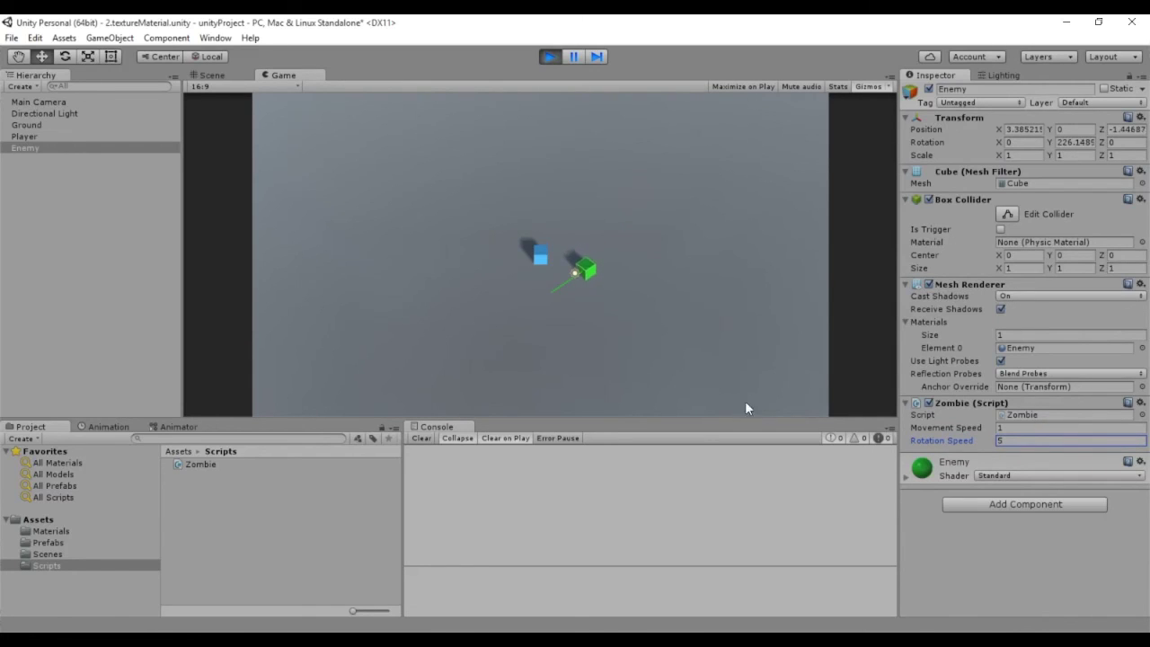
drag(964, 427, 995, 435)
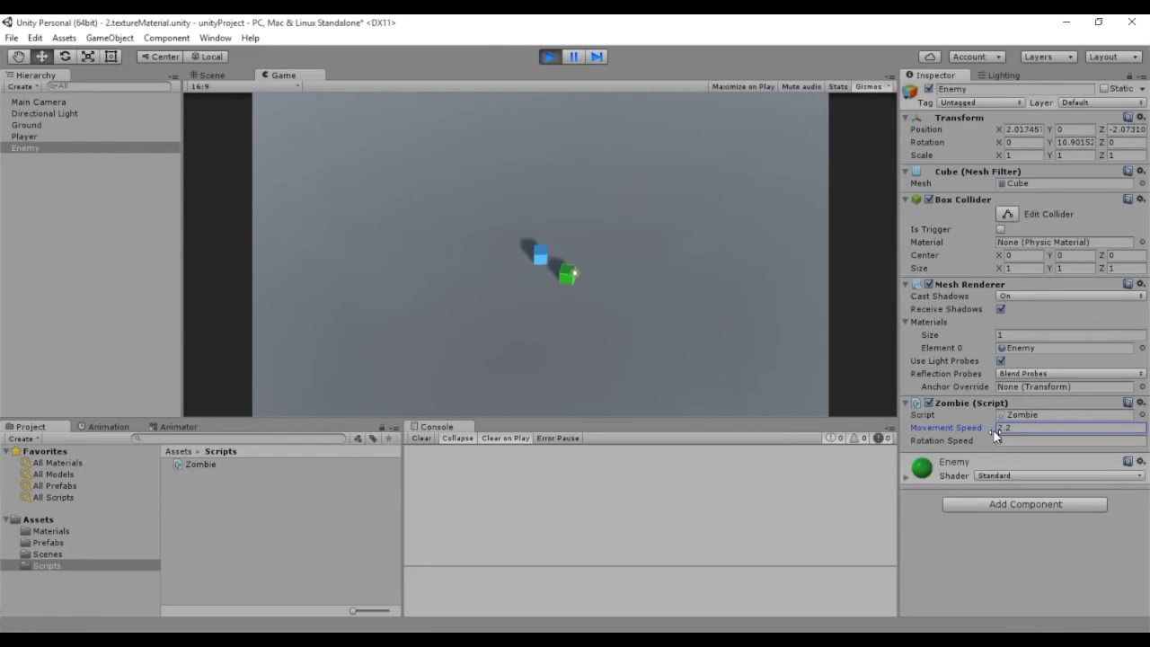
click(1021, 428)
text(2)
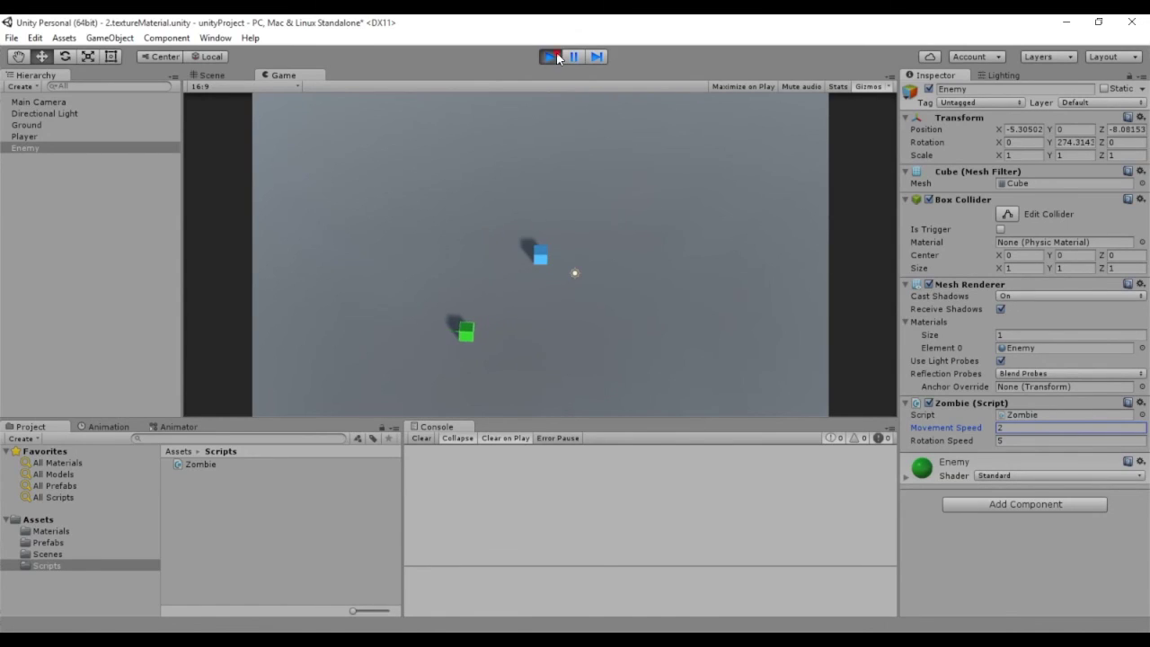
click(555, 57)
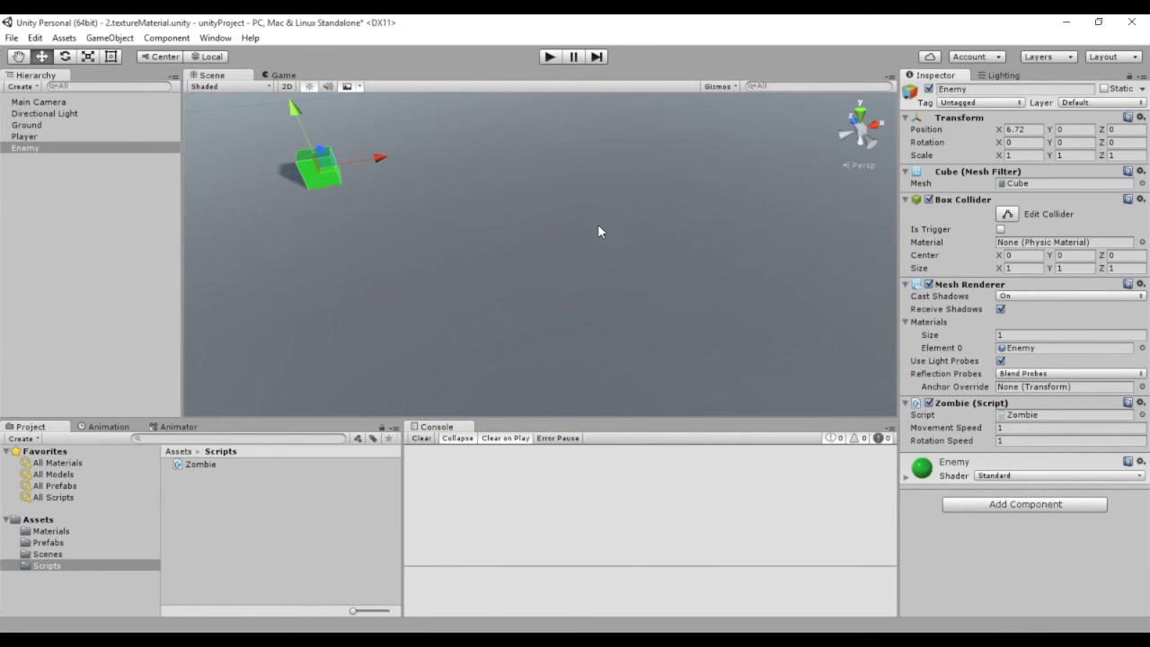